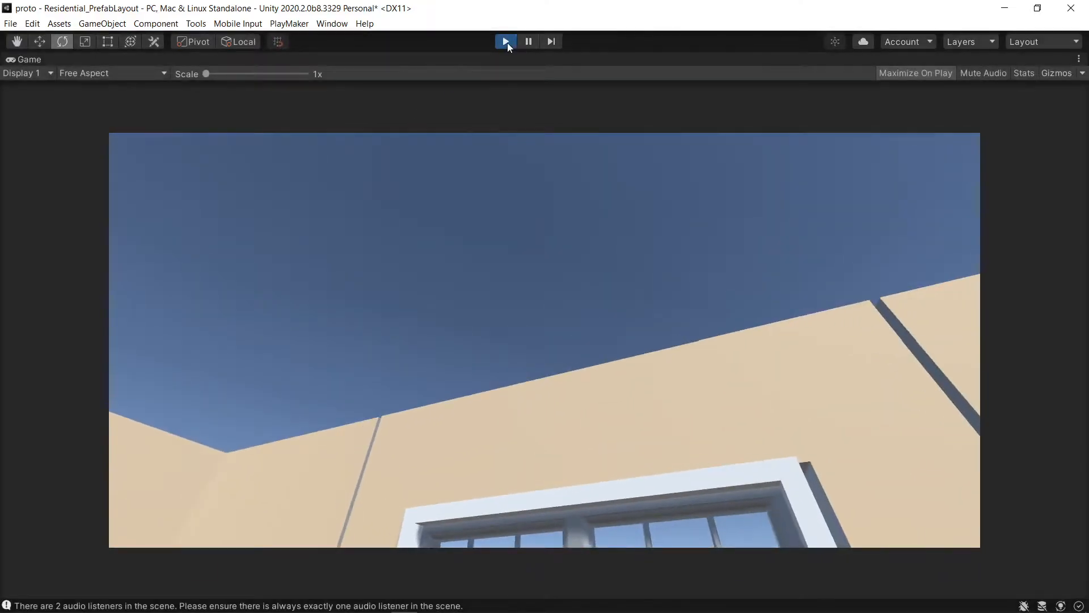
- Exit play mode and open the Package Manager
left_click(506, 41)
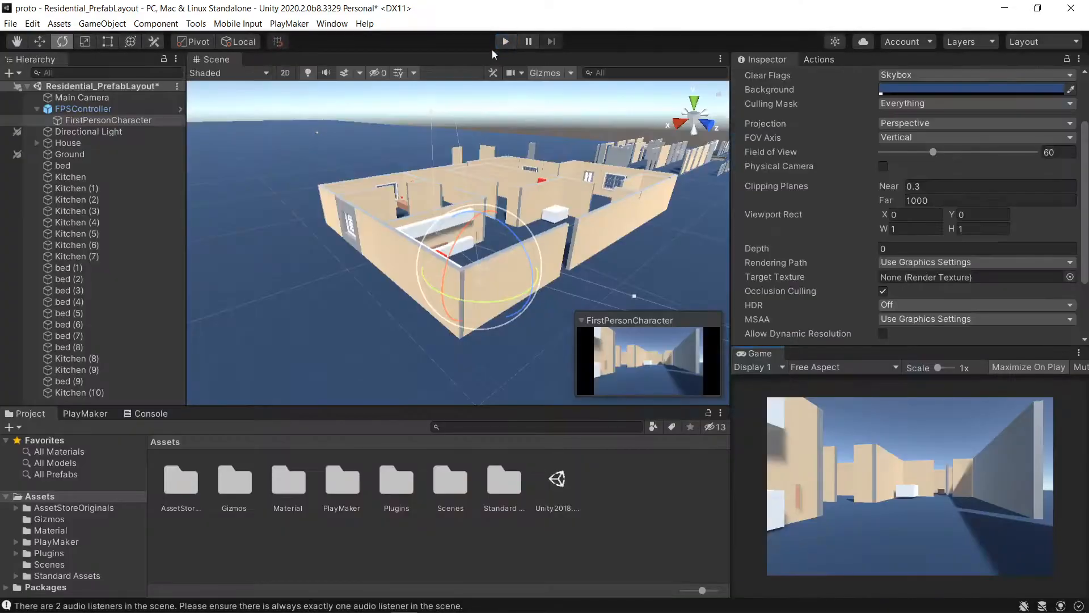
left_click(289, 23)
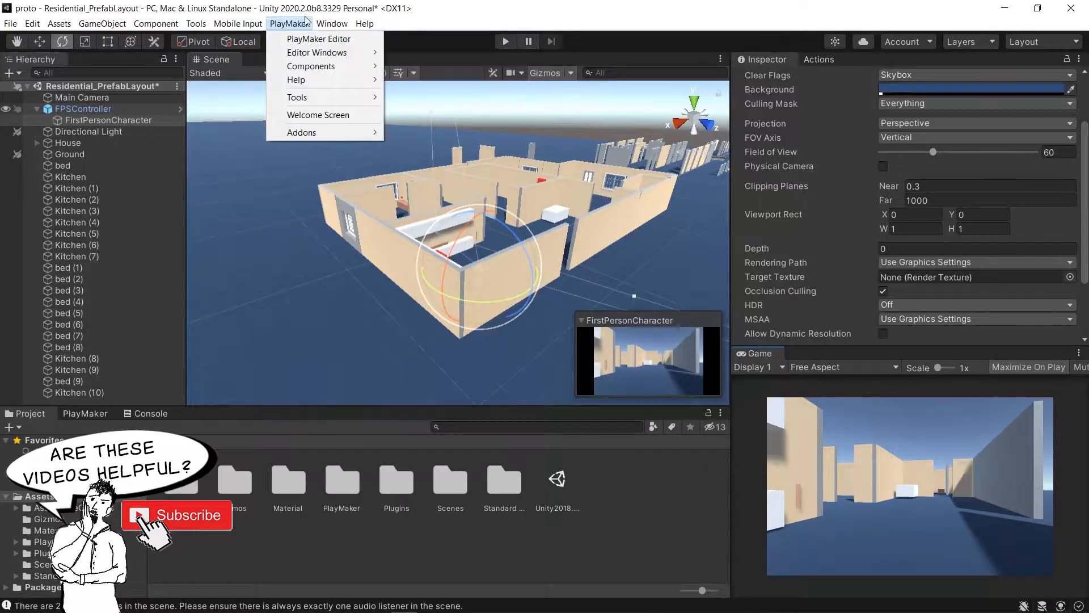
mouse_move(335, 25)
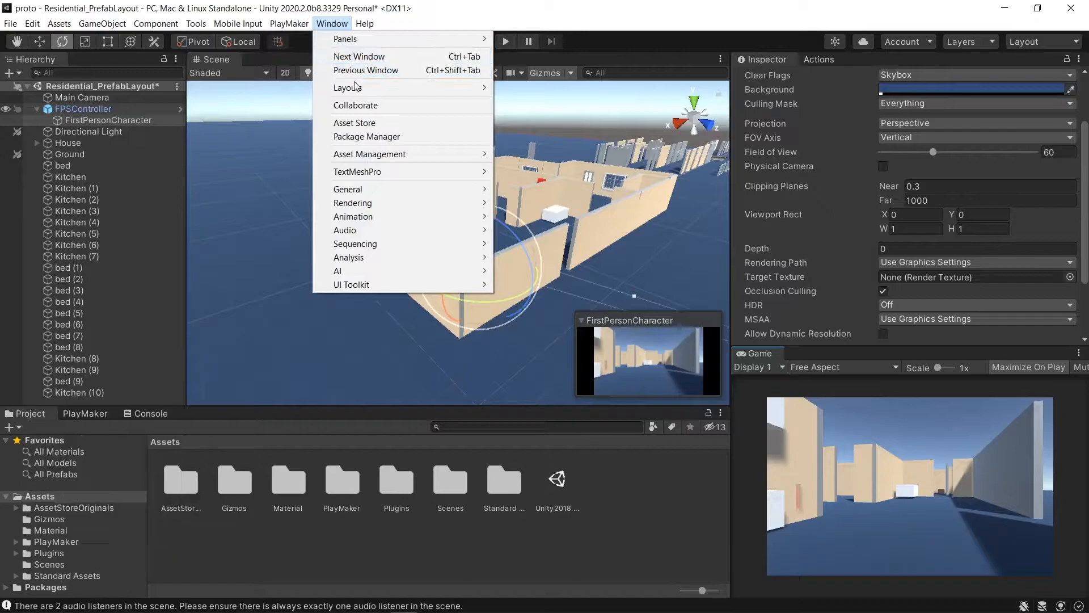
left_click(372, 138)
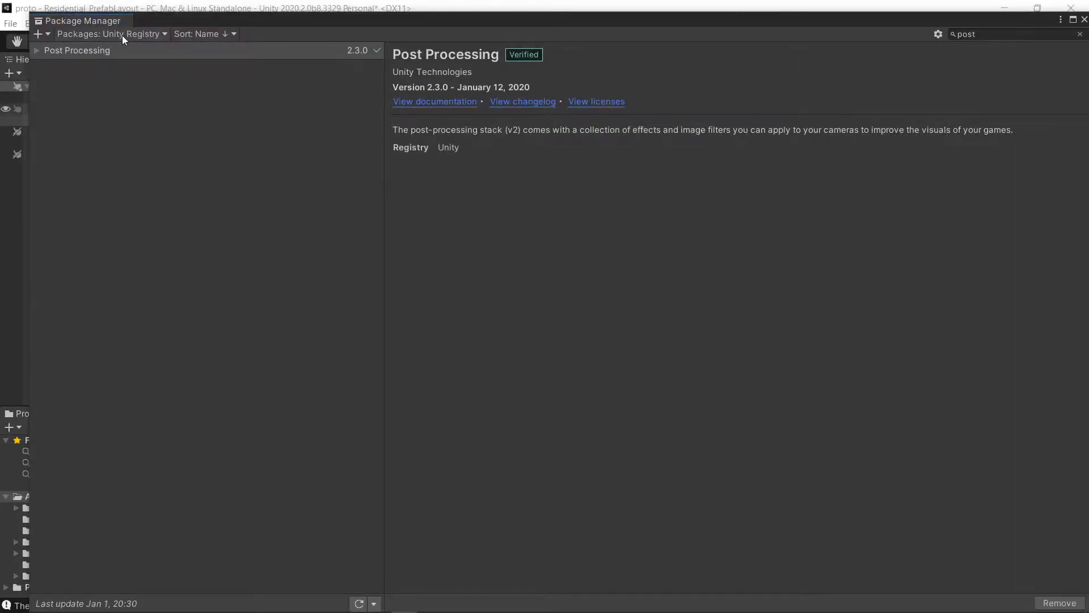
- Search the Unity Registry for post, check the Post Processing package, and close the Package Manager
left_click(987, 34)
key("BackSpace")
key("BackSpace")
key("BackSpace")
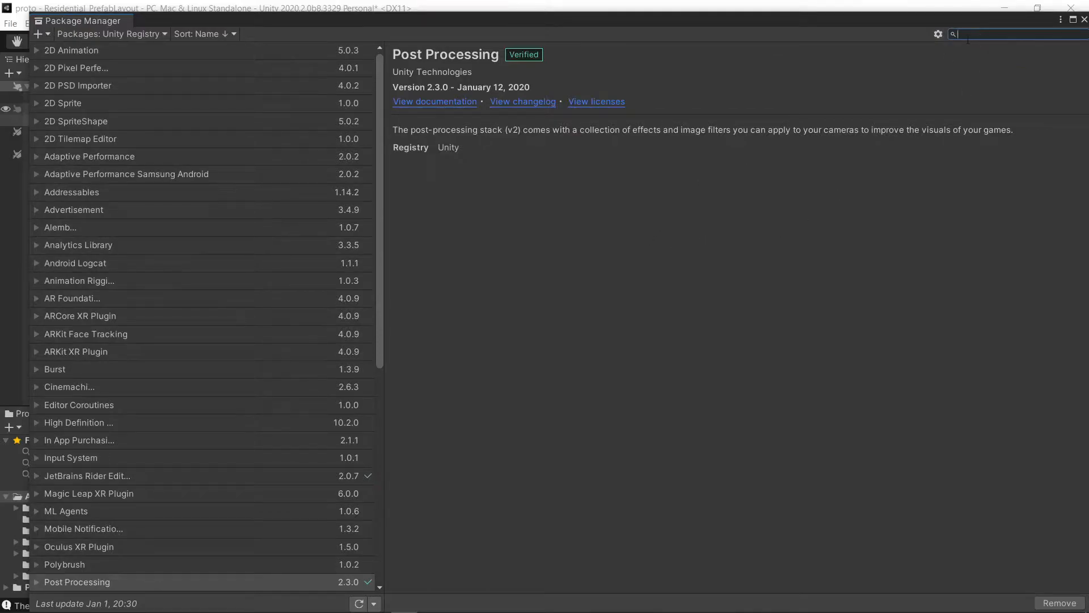
type("posty")
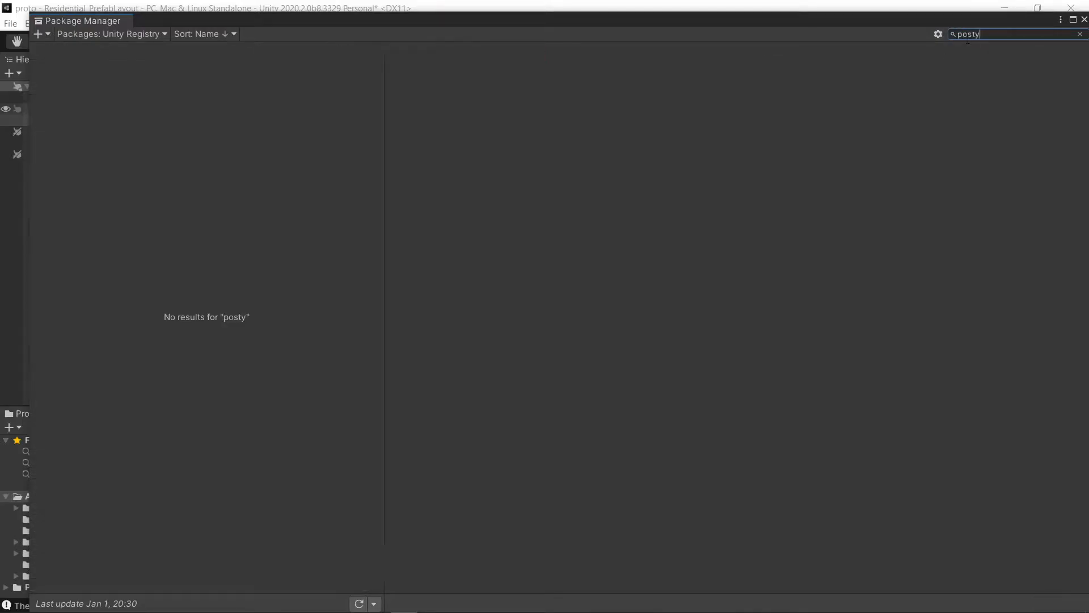
key("BackSpace")
left_click(114, 50)
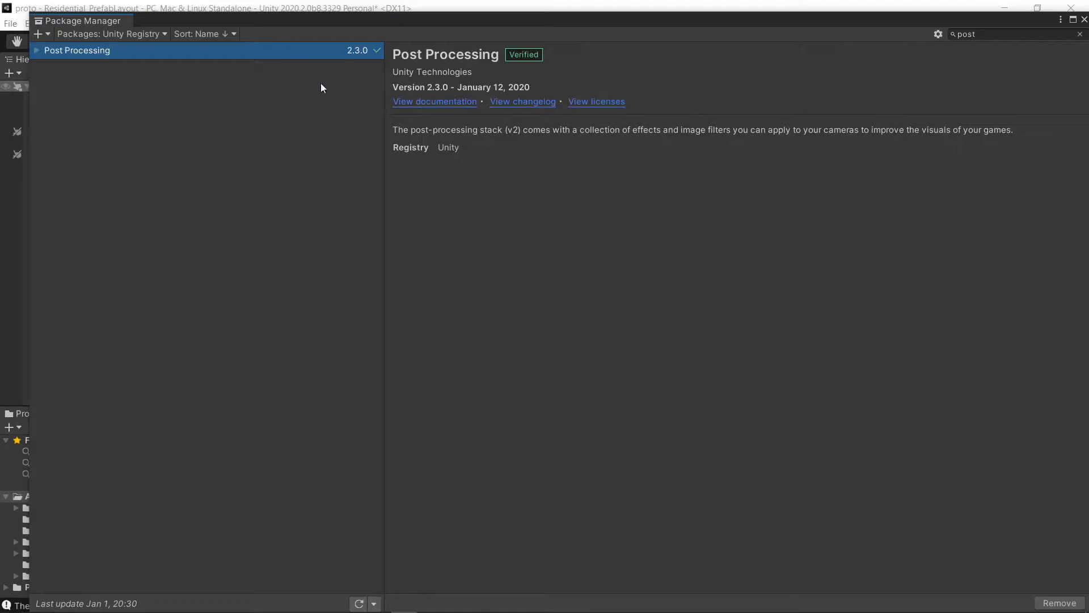
left_click_drag(1054, 19, 1031, 36)
left_click(1050, 33)
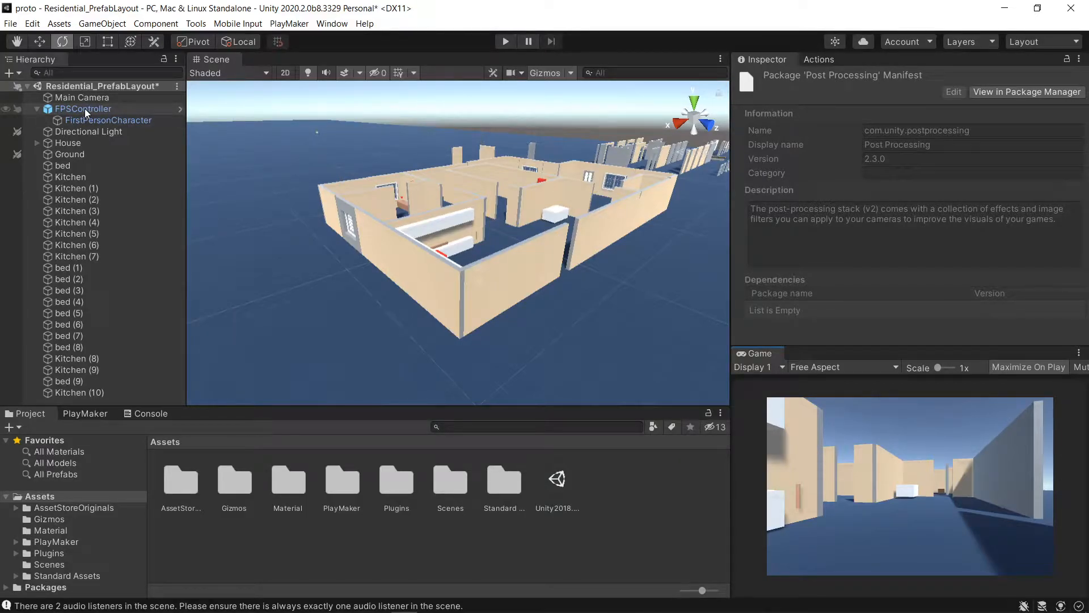
- Create a Post-processing Profile in the Assets folder named jsPPP
left_click(39, 496)
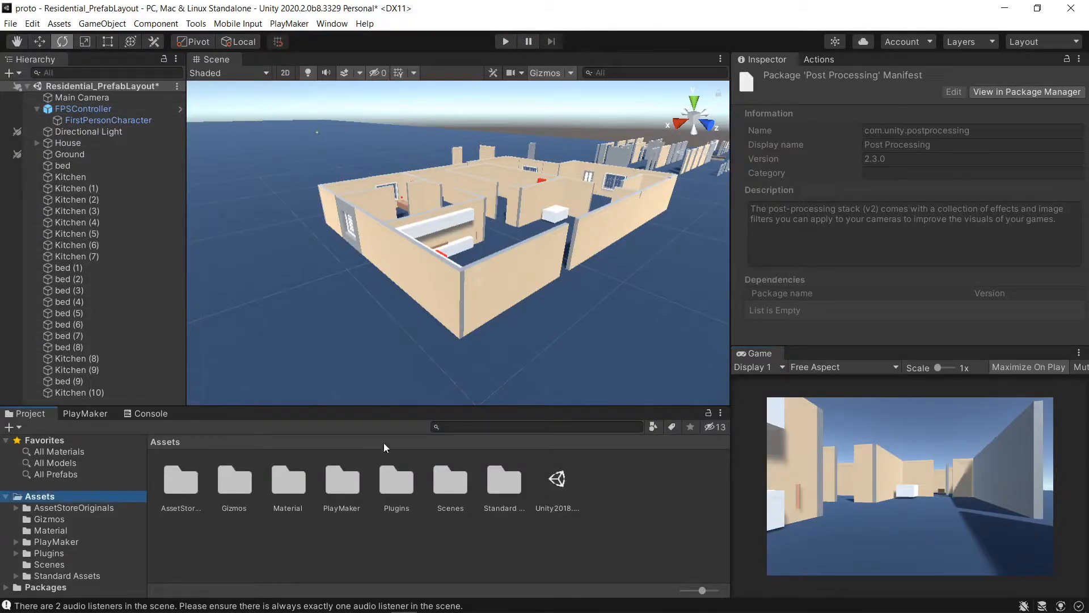
left_click(385, 539)
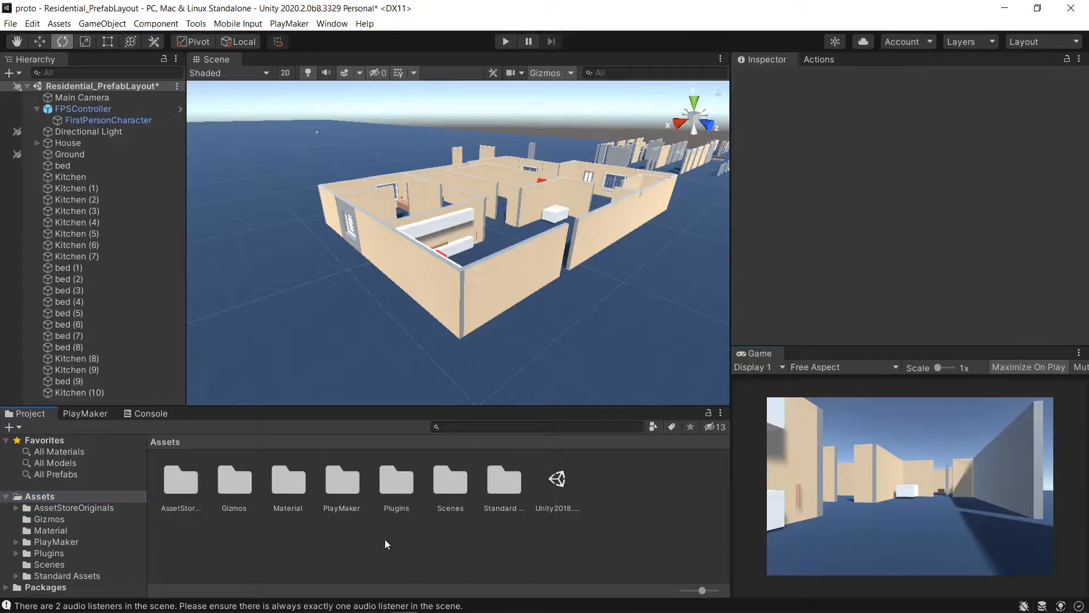
right_click(384, 539)
mouse_move(452, 221)
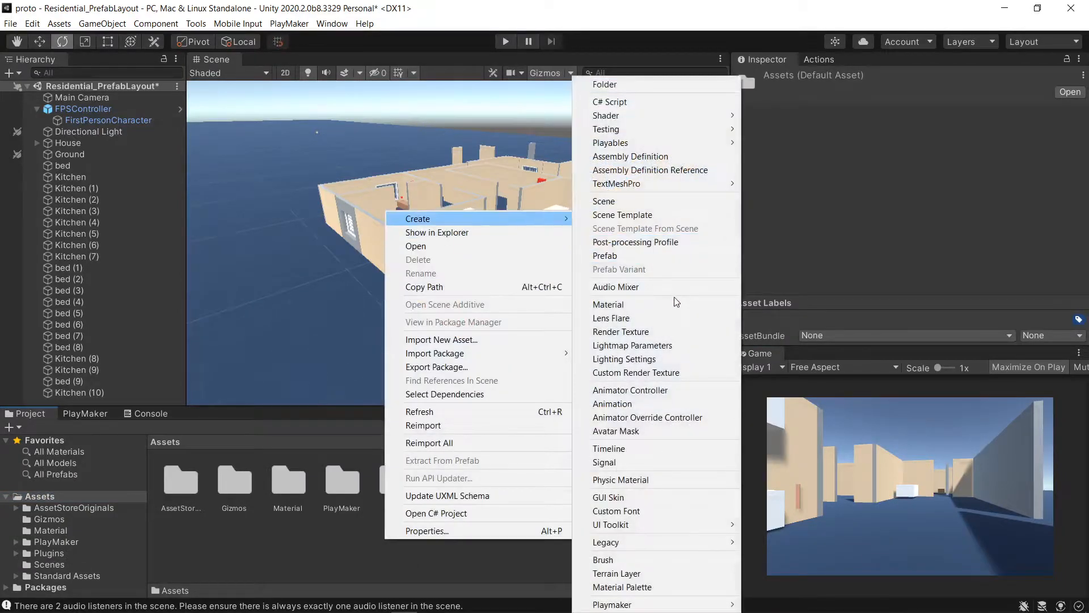
left_click(639, 243)
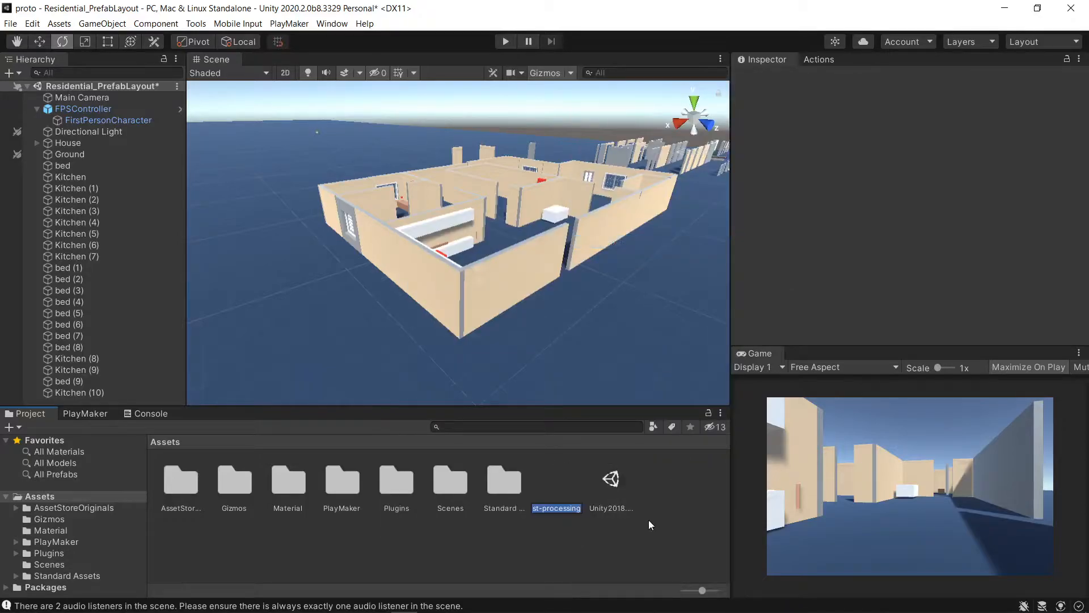
type("jsPPP")
key("Return")
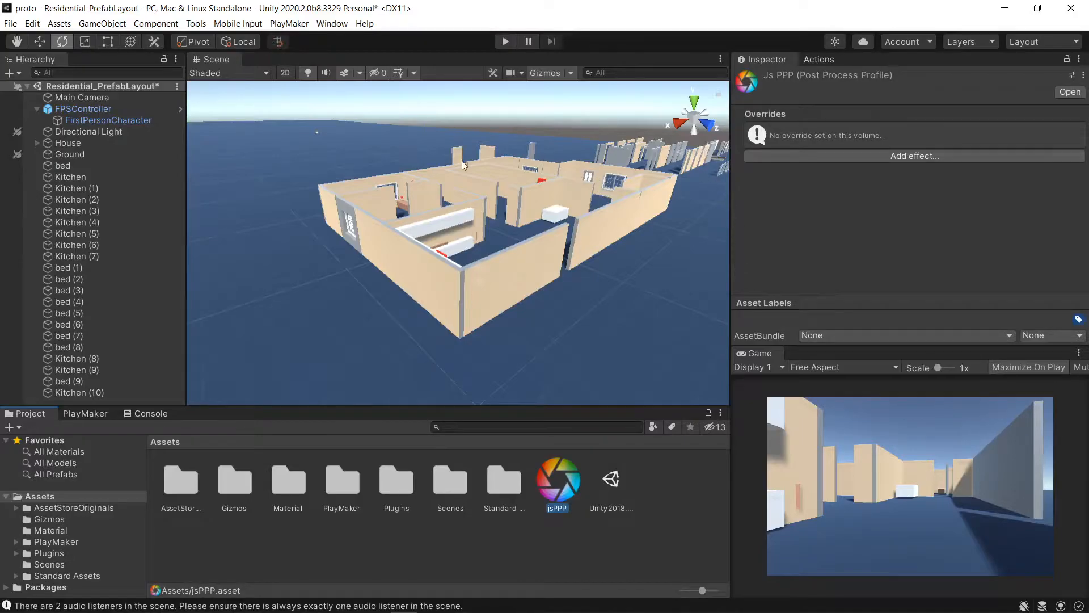
- Create an empty child object under FPSController named ppEffects
left_click(87, 109)
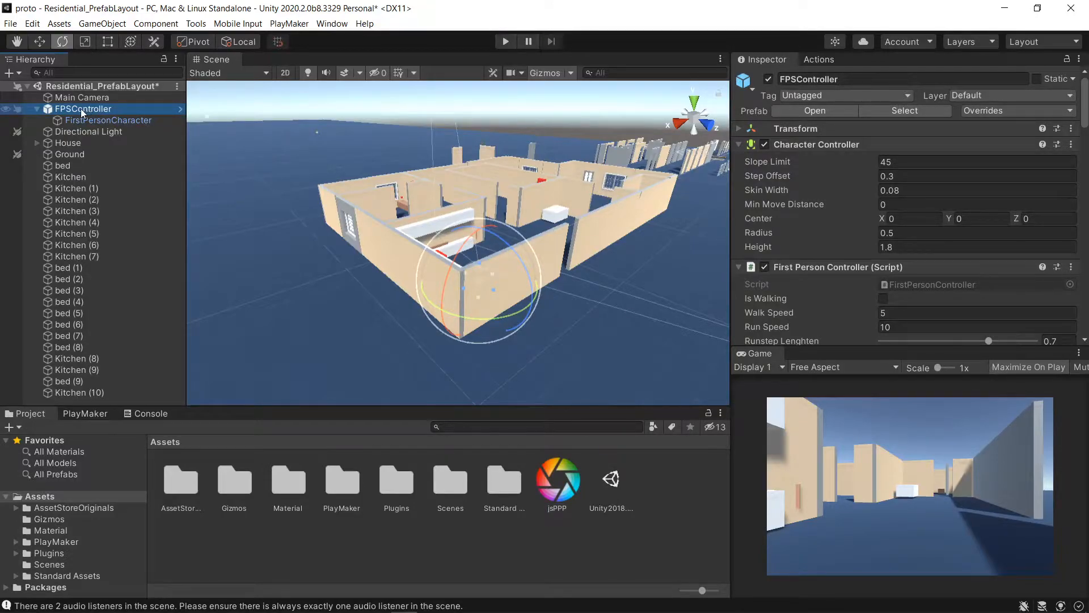
right_click(80, 107)
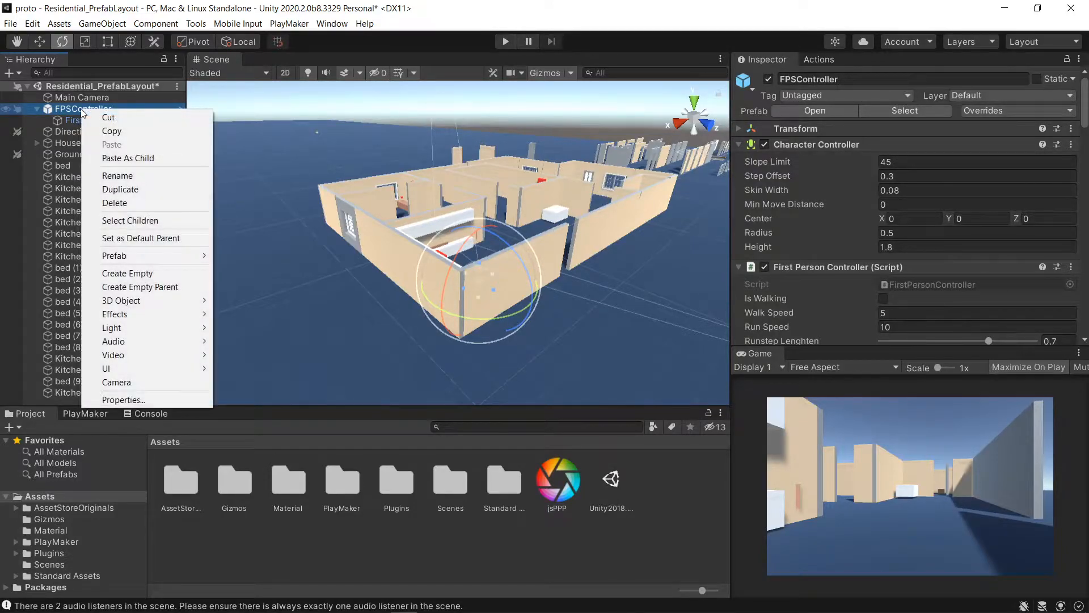
left_click(138, 274)
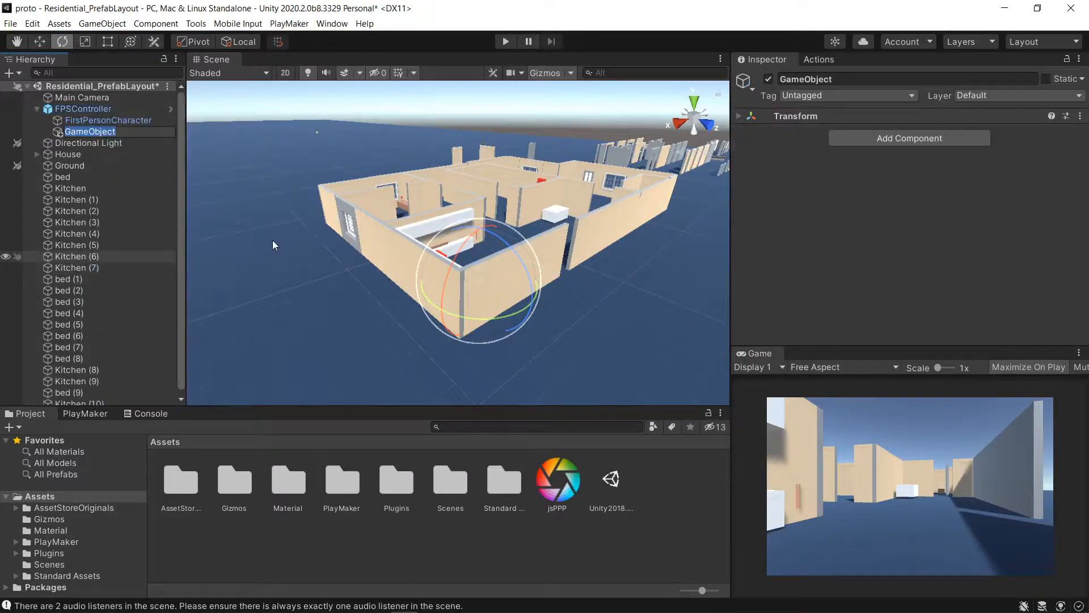
type("ppEffects")
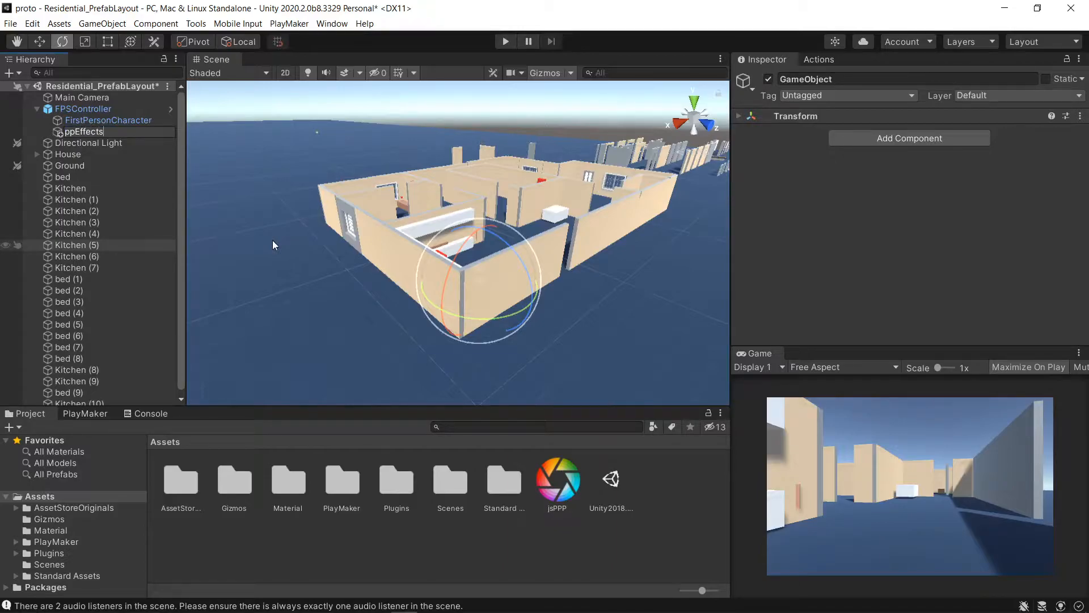
key("Return")
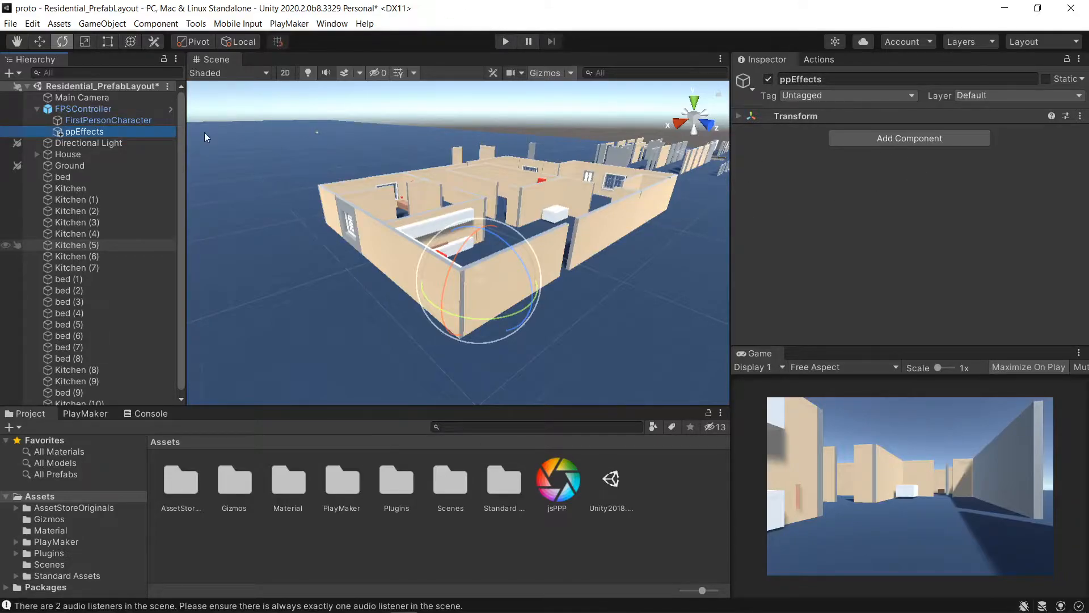
- Add a Post-process Volume component to ppEffects and set its Blend Distance to 5
left_click(101, 117)
left_click(89, 133)
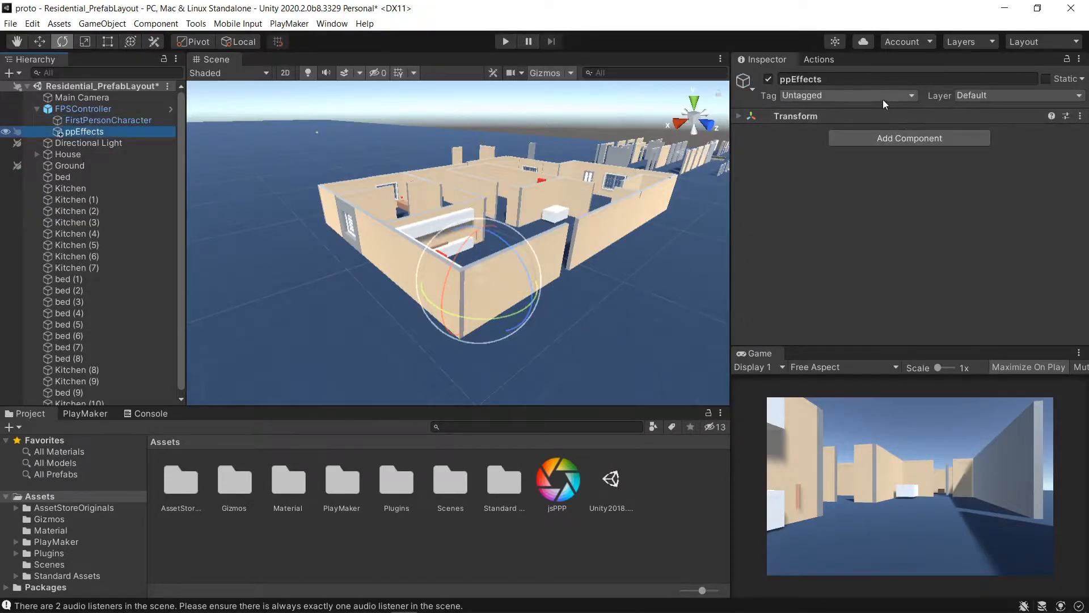
left_click(897, 139)
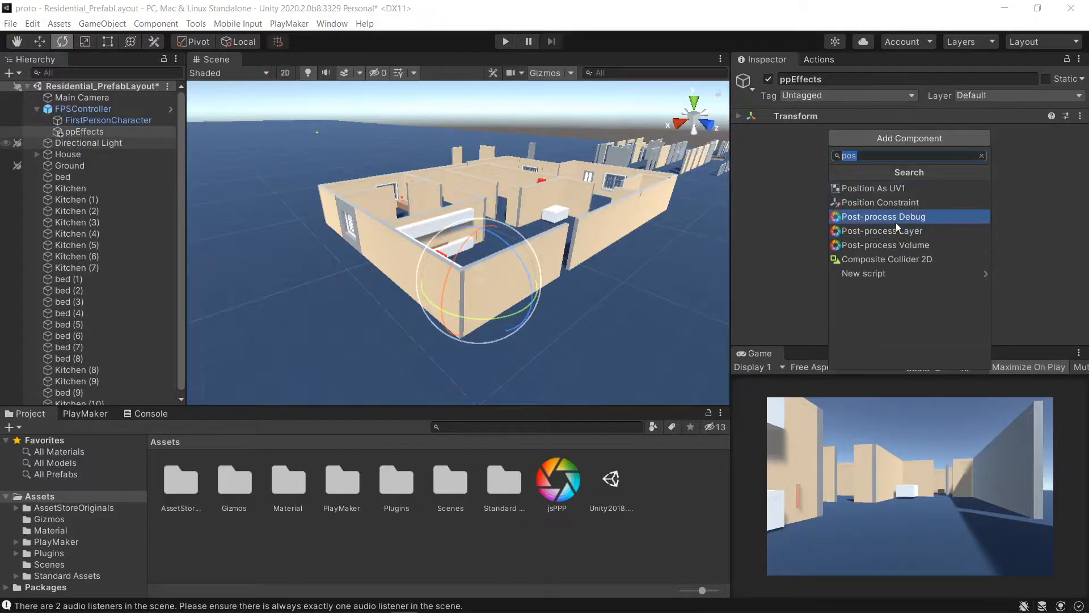
left_click(914, 244)
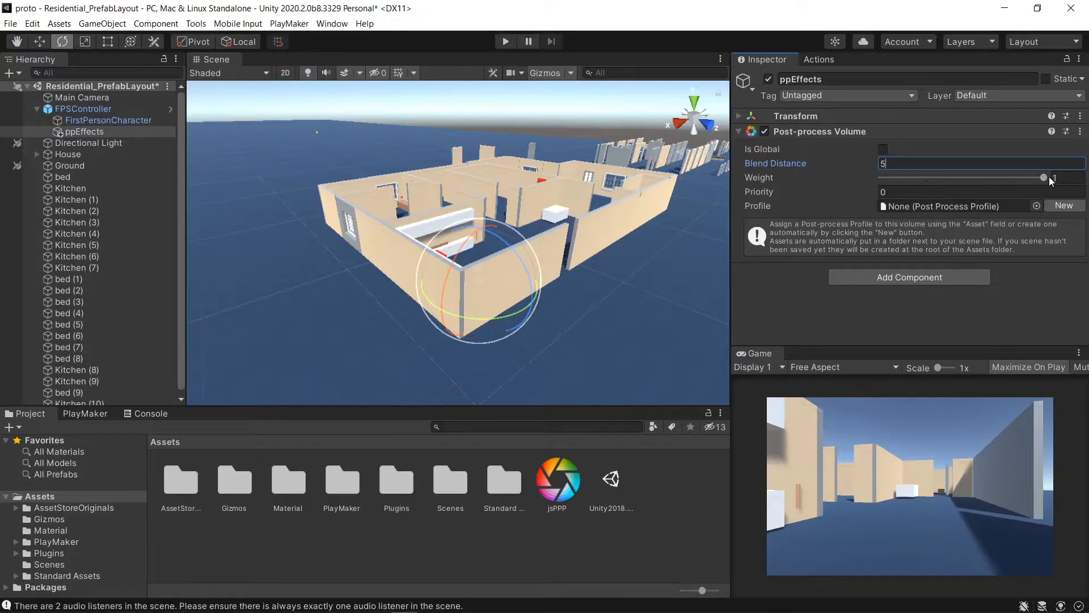
key("Return")
- Assign the jsPPP profile to the Post-process Volume's Profile field
left_click(556, 485)
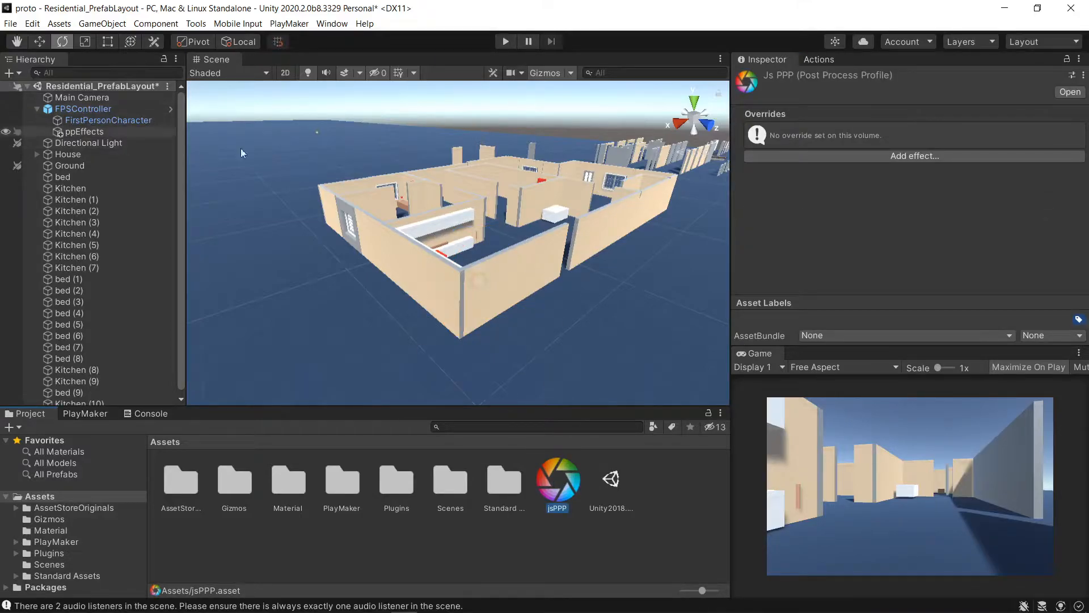
left_click(81, 133)
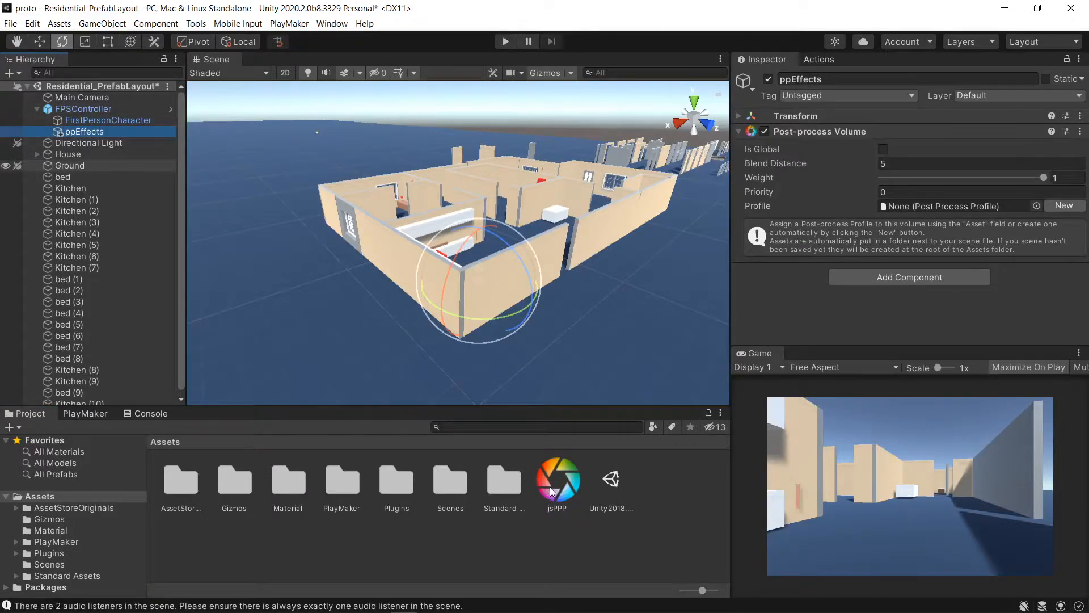
left_click_drag(553, 490, 918, 207)
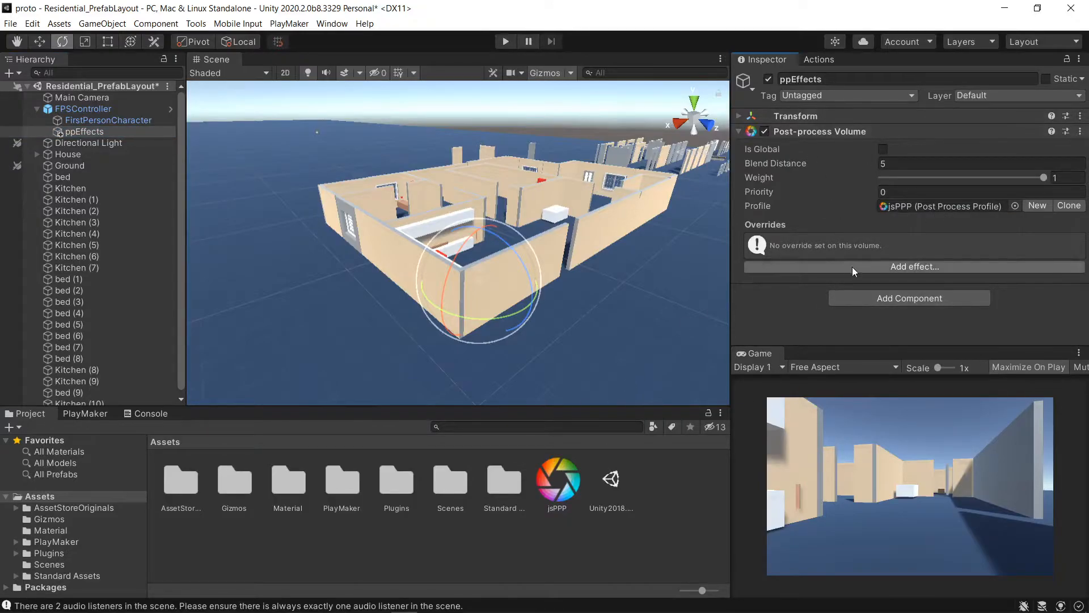
- Add Chromatic Aberration and Vignette effects to the volume's overrides
left_click(911, 267)
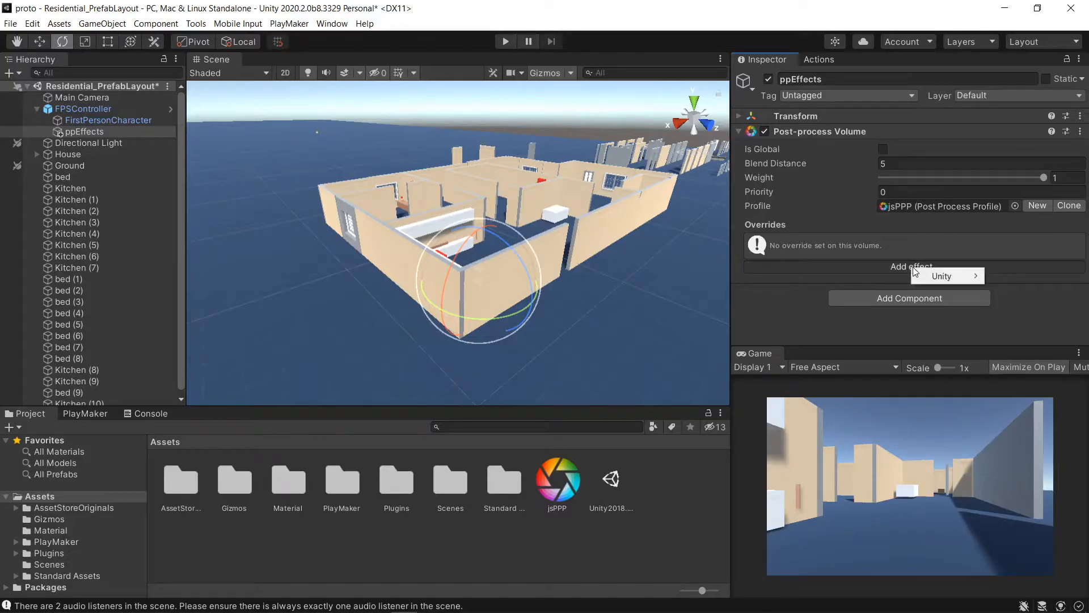
mouse_move(946, 279)
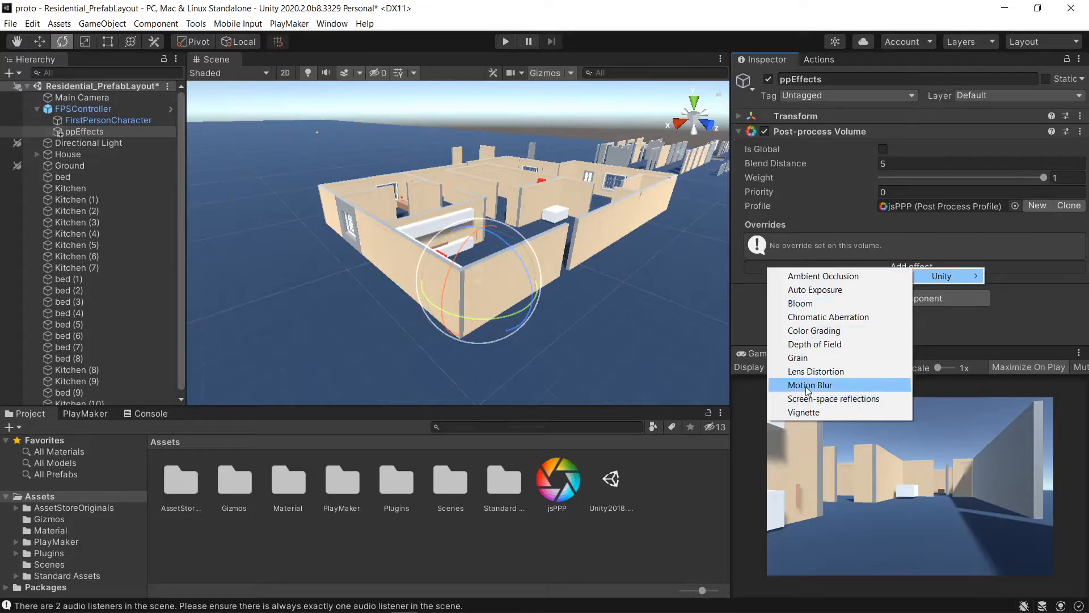
left_click(822, 315)
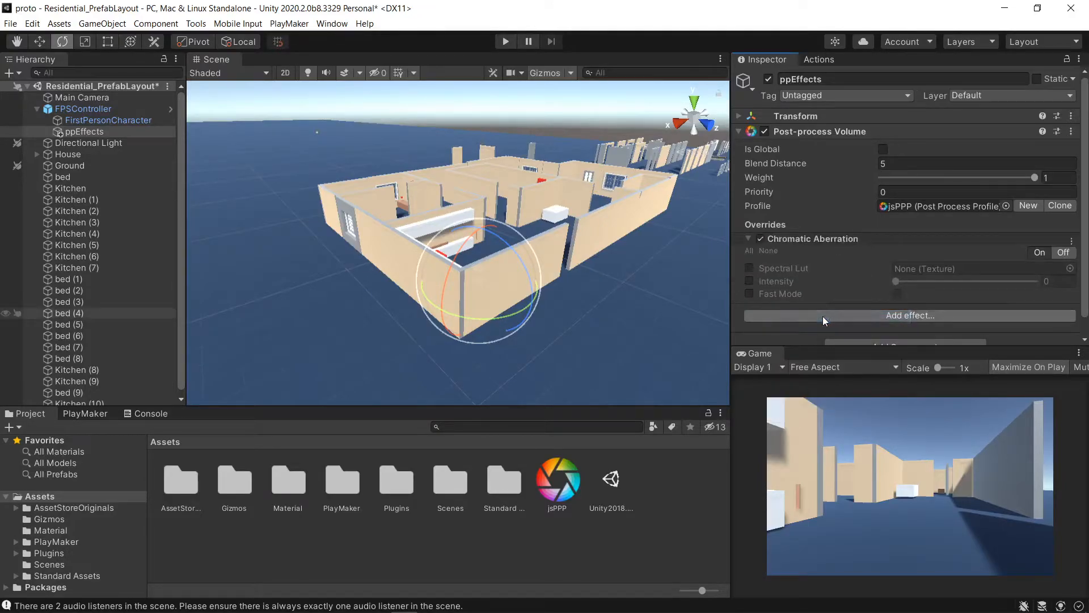
left_click(893, 316)
mouse_move(925, 328)
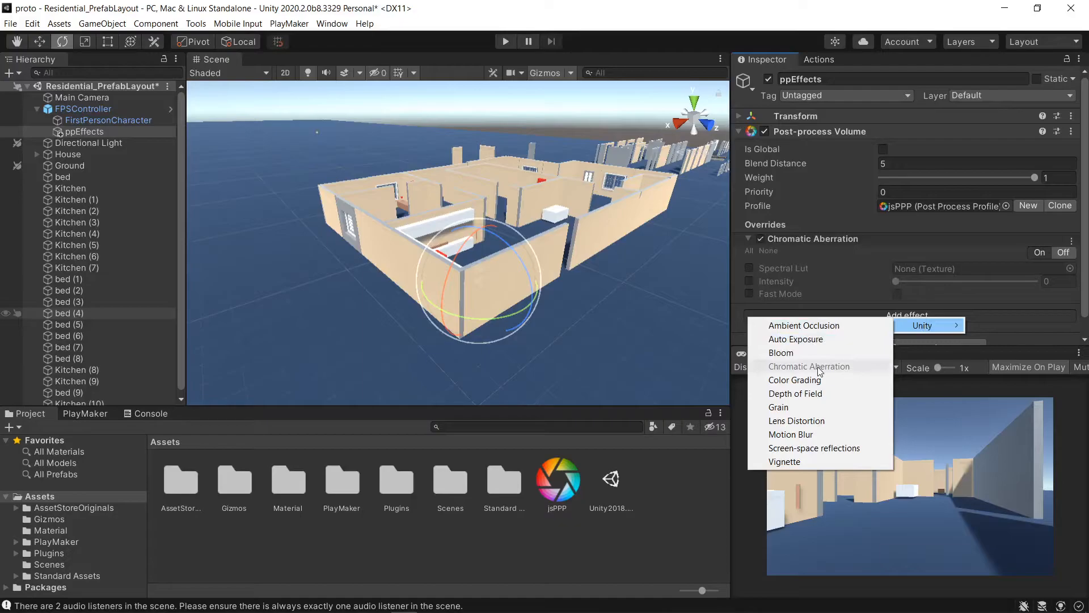
left_click(793, 463)
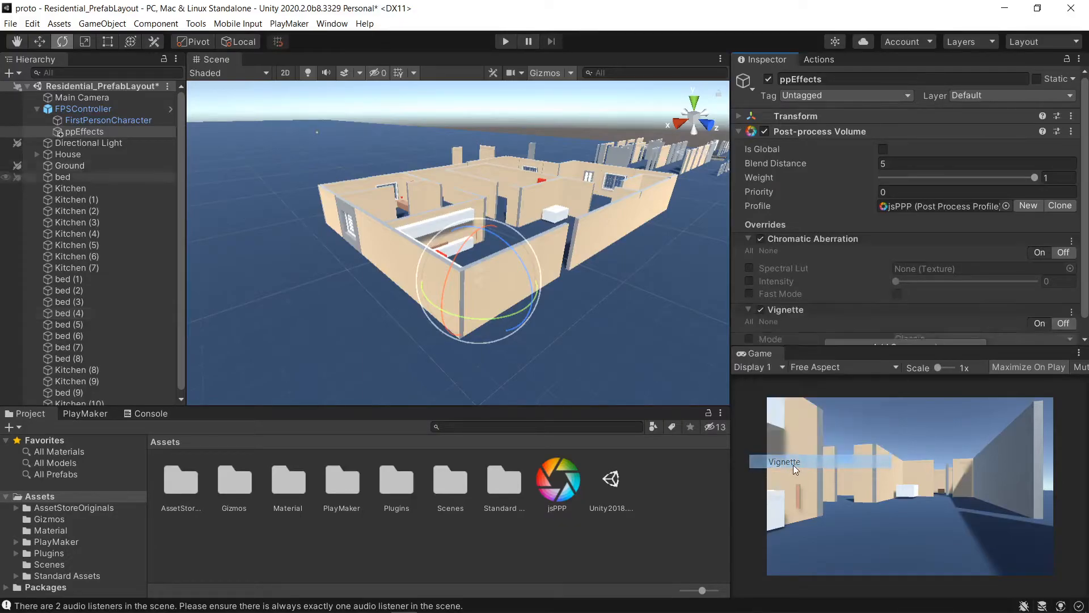
- Enable Chromatic Aberration Intensity at 0.9 and enable the Vignette Mode override
scroll(873, 267, "down", 4)
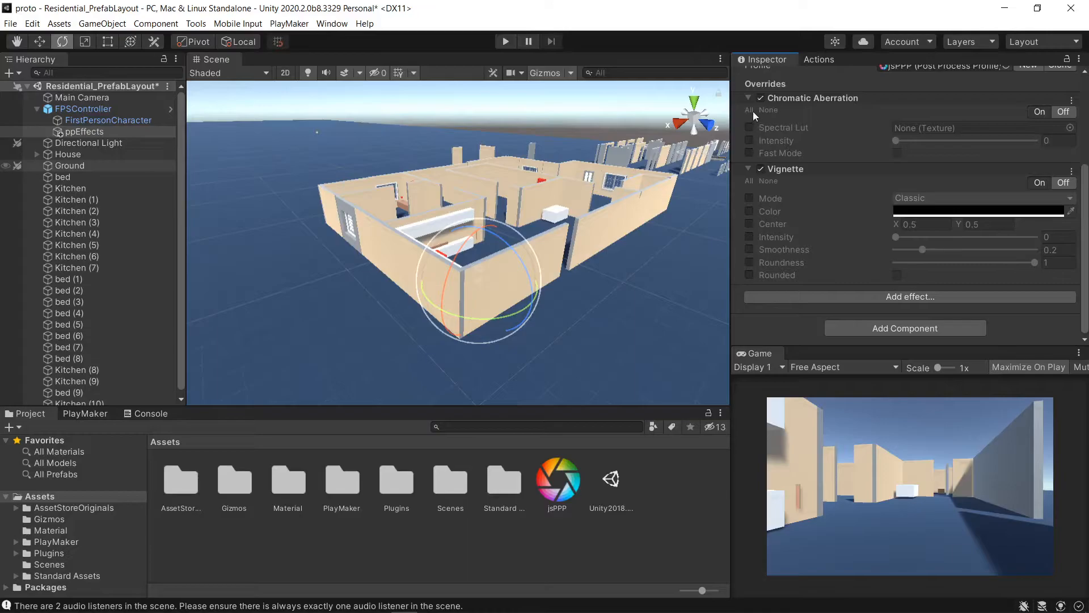
left_click(752, 141)
left_click_drag(902, 143, 1018, 144)
left_click(750, 198)
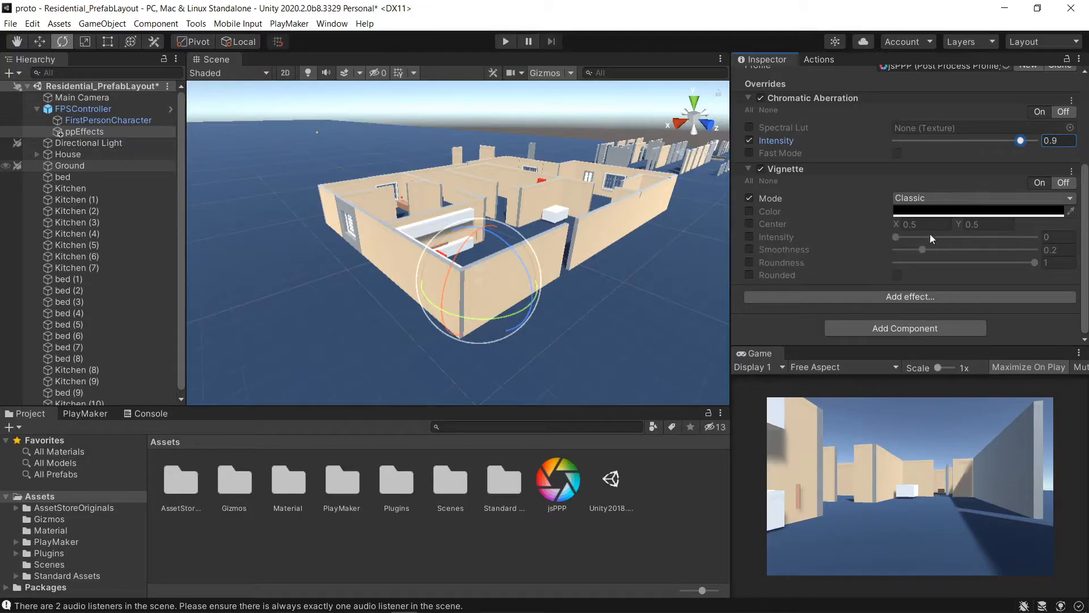
- Add a Box Collider component to ppEffects
left_click(90, 110)
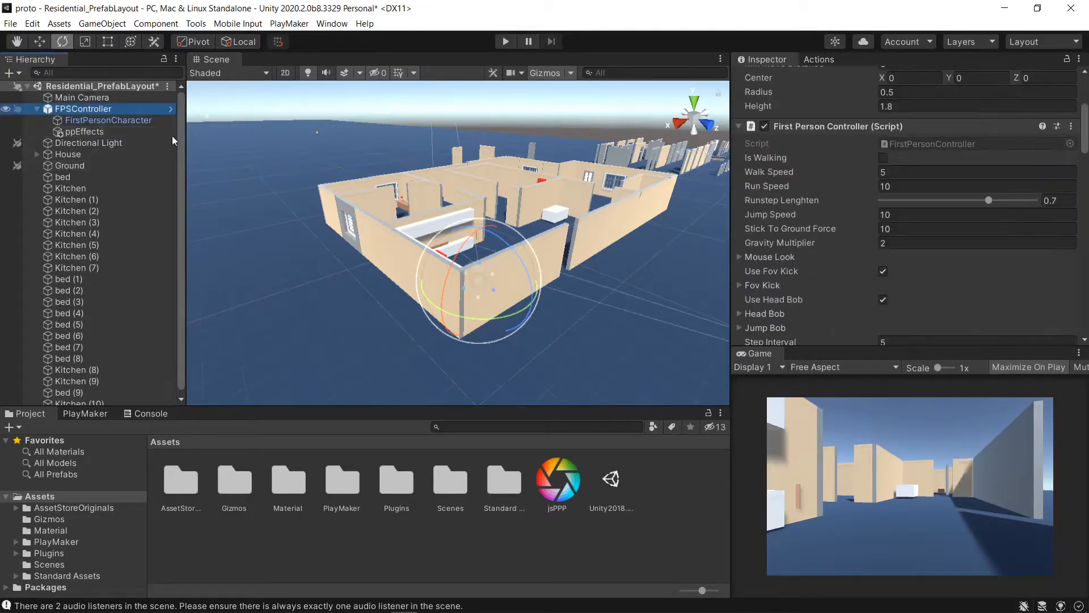
left_click(83, 131)
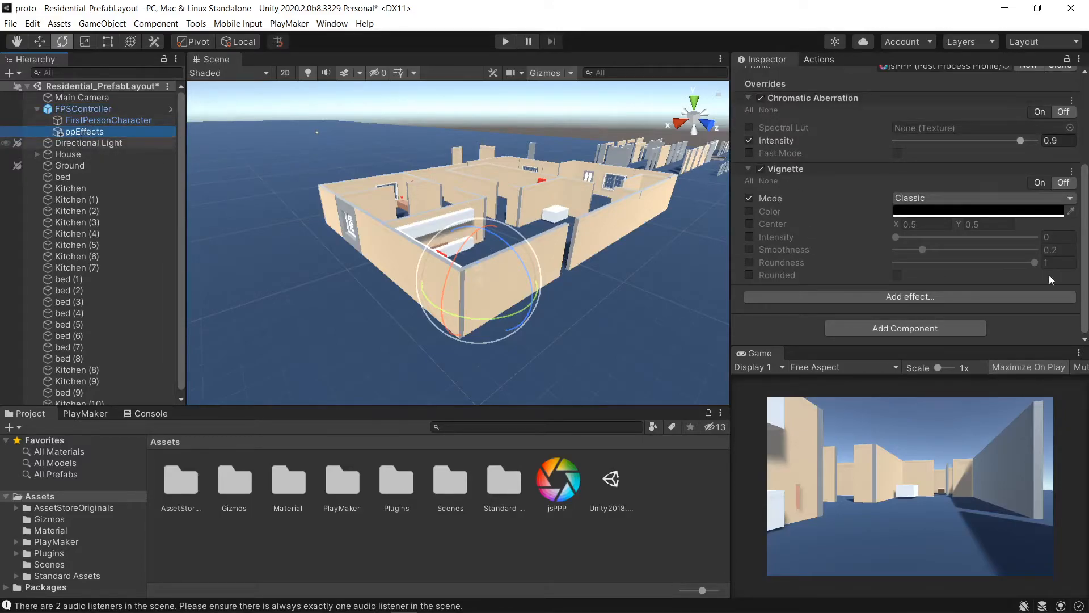
left_click(894, 332)
type("coll")
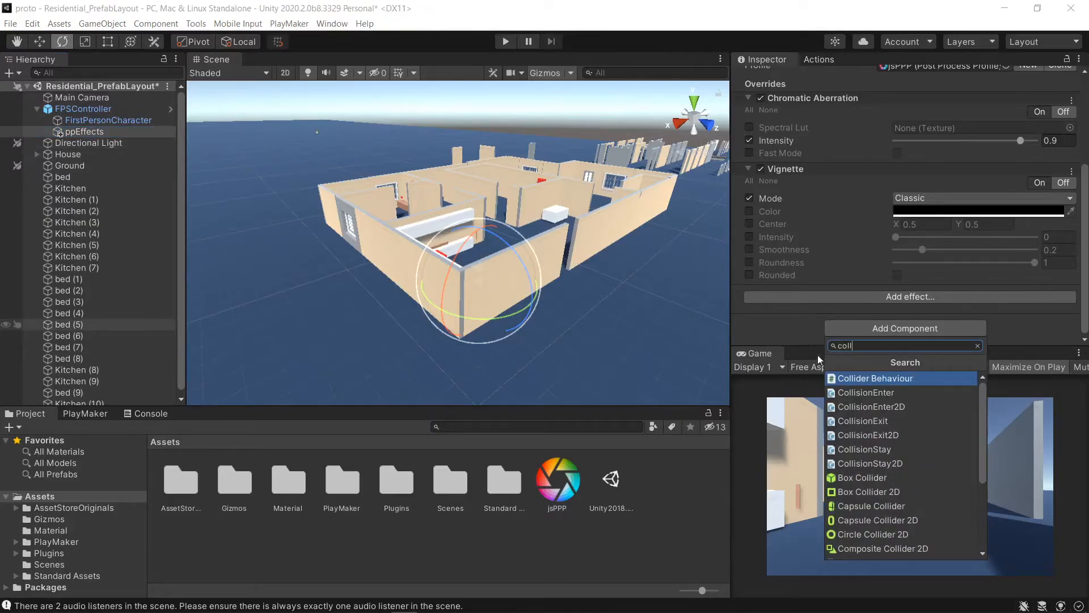
left_click(850, 478)
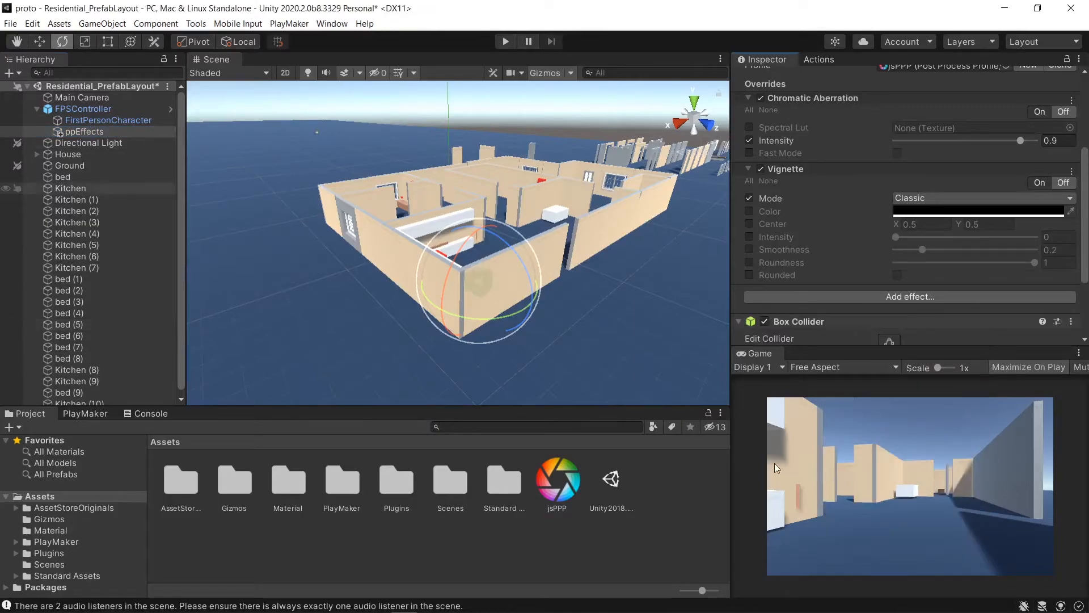
scroll(485, 267, "up", 4)
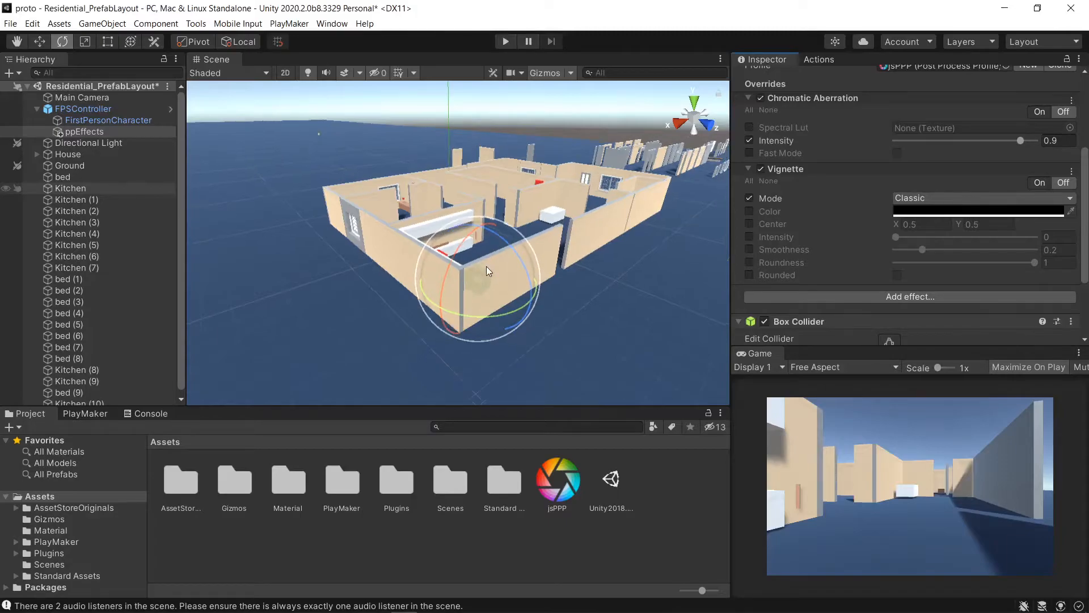
- Make the Box Collider on ppEffects a trigger
scroll(479, 265, "up", 3)
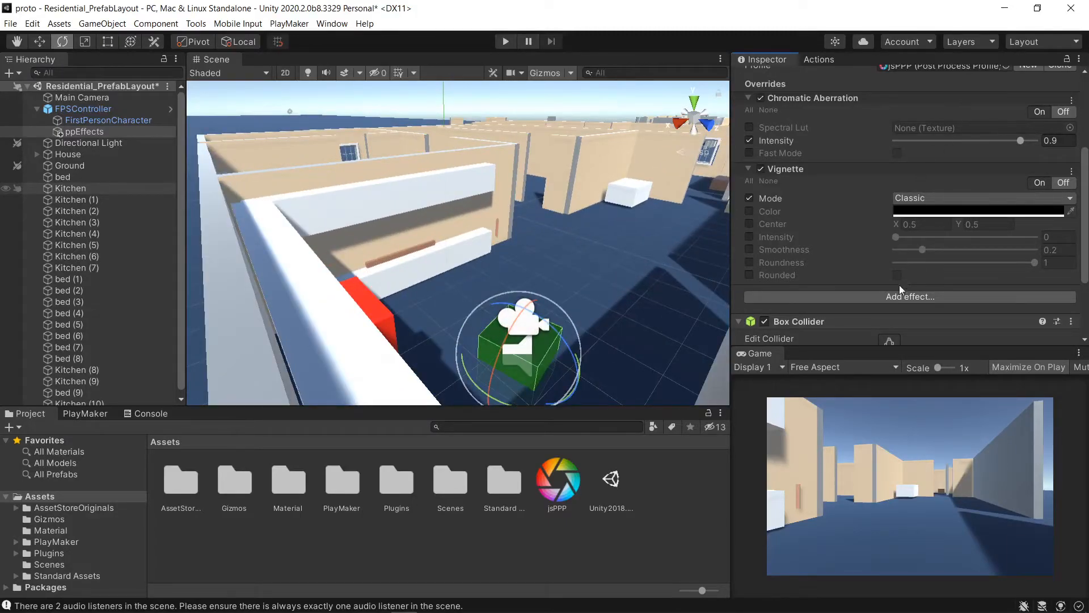
scroll(895, 294, "down", 3)
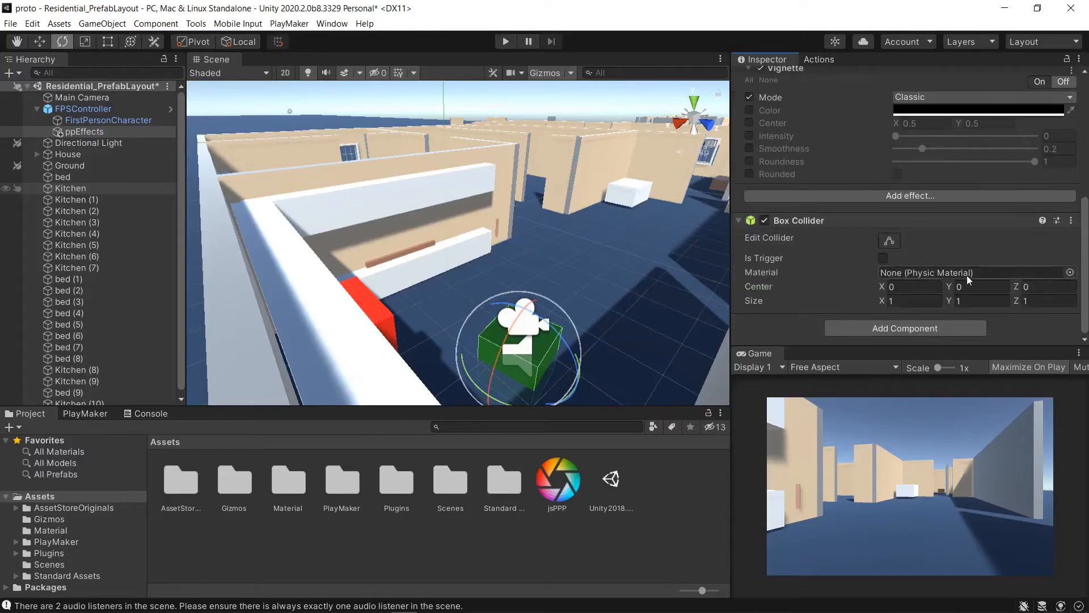
left_click(883, 258)
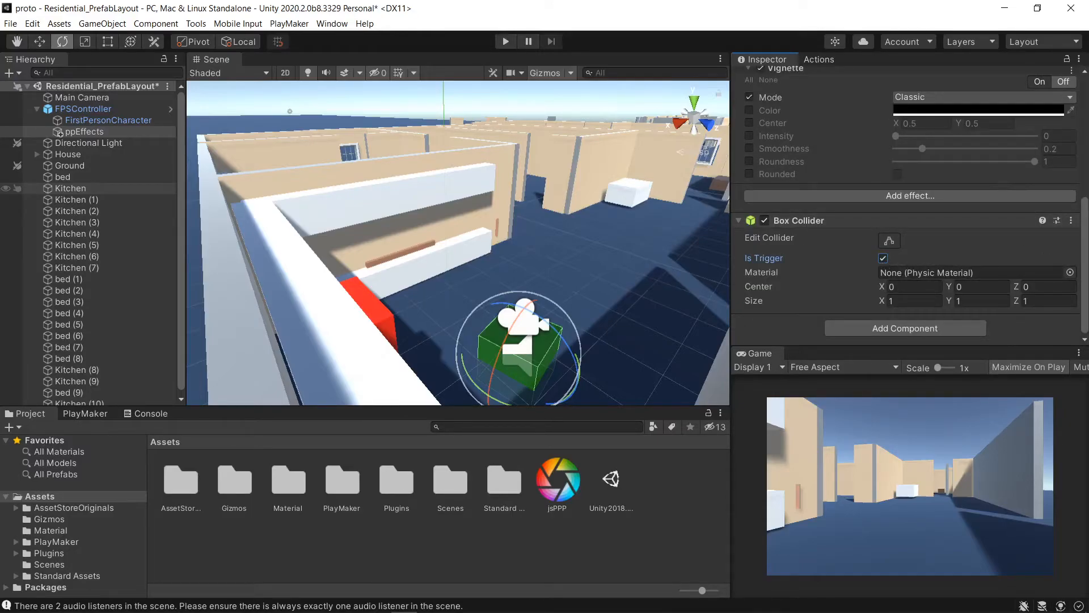
- Add a Post-process Layer component to the FirstPersonCharacter camera object
left_click(100, 122)
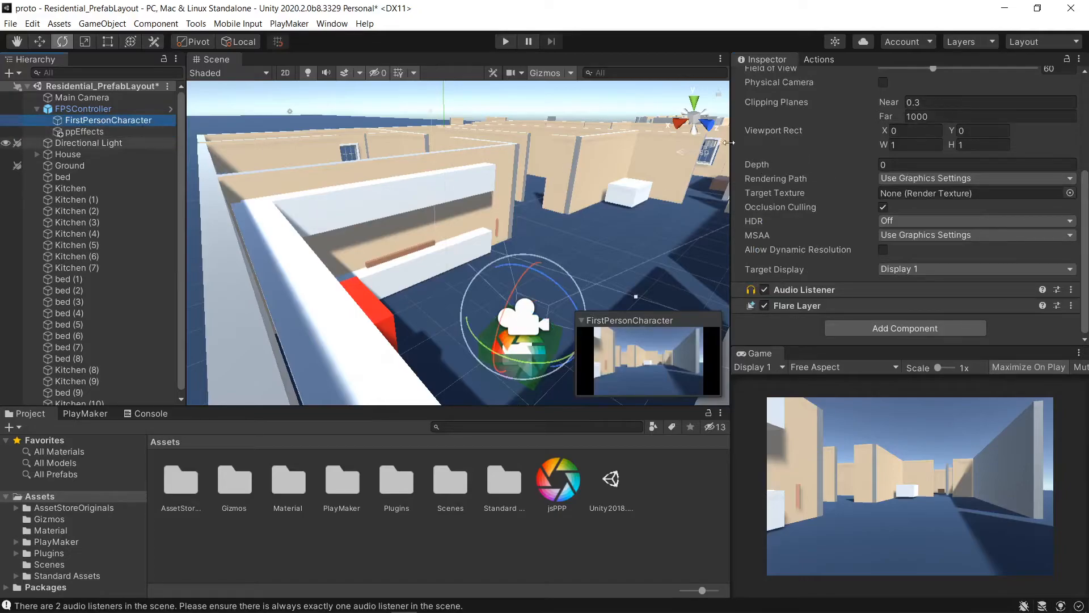
left_click(773, 60)
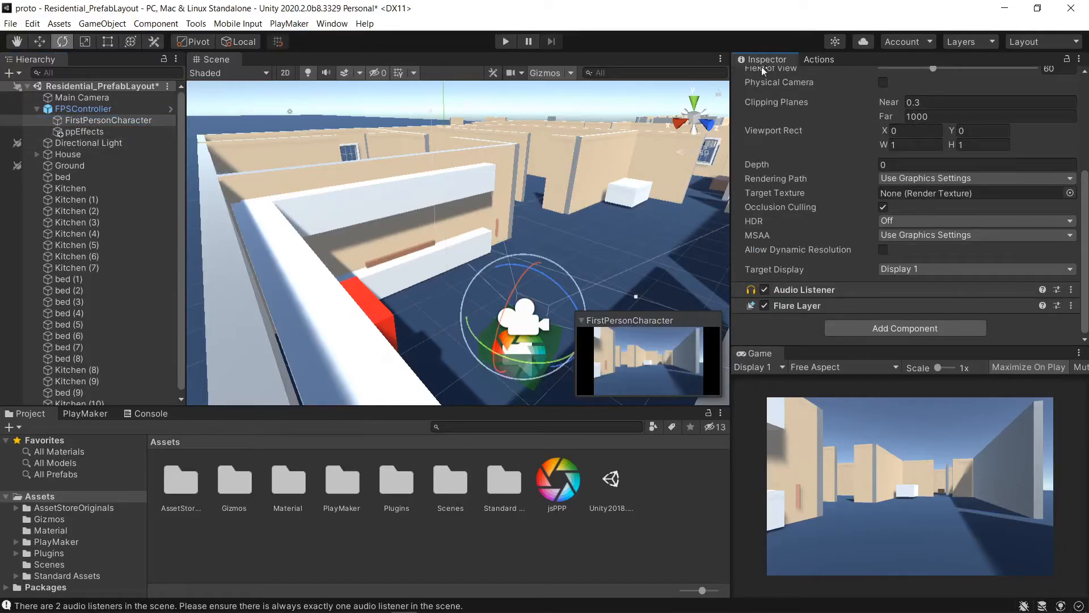
left_click(895, 328)
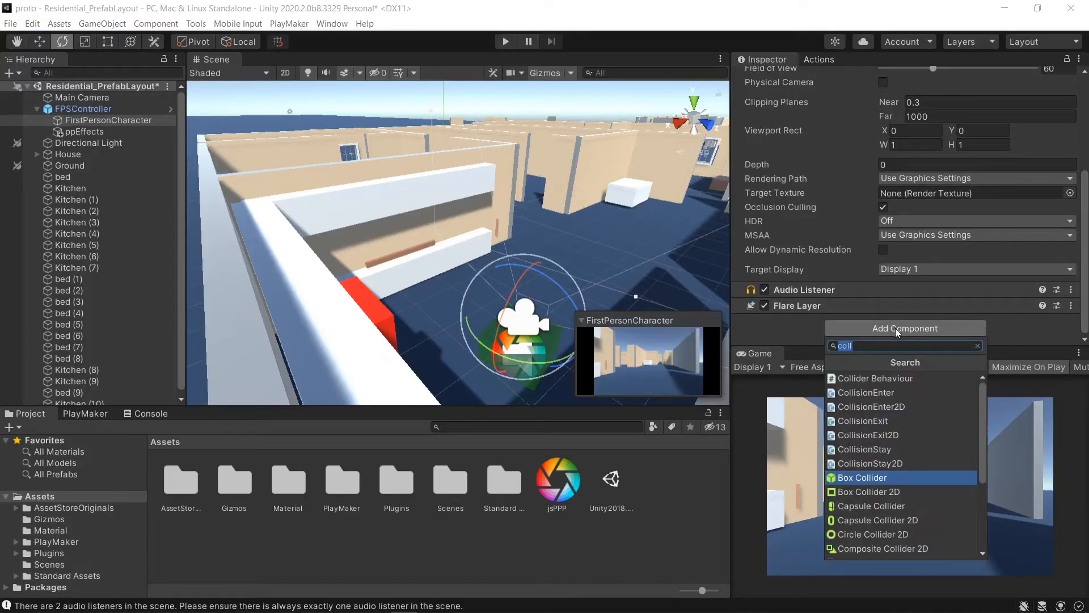
type("post")
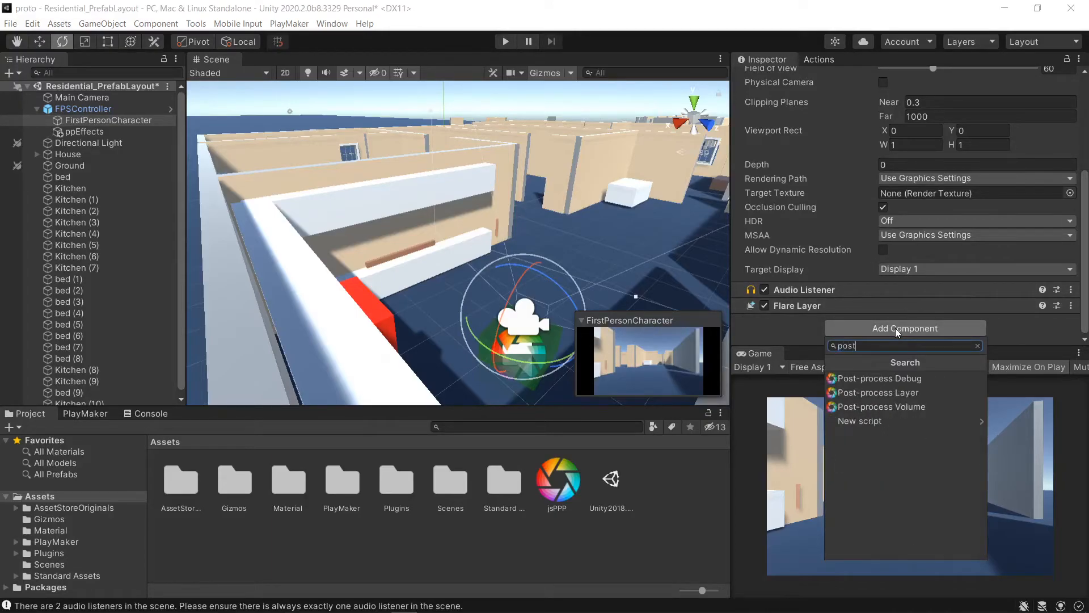
left_click(891, 395)
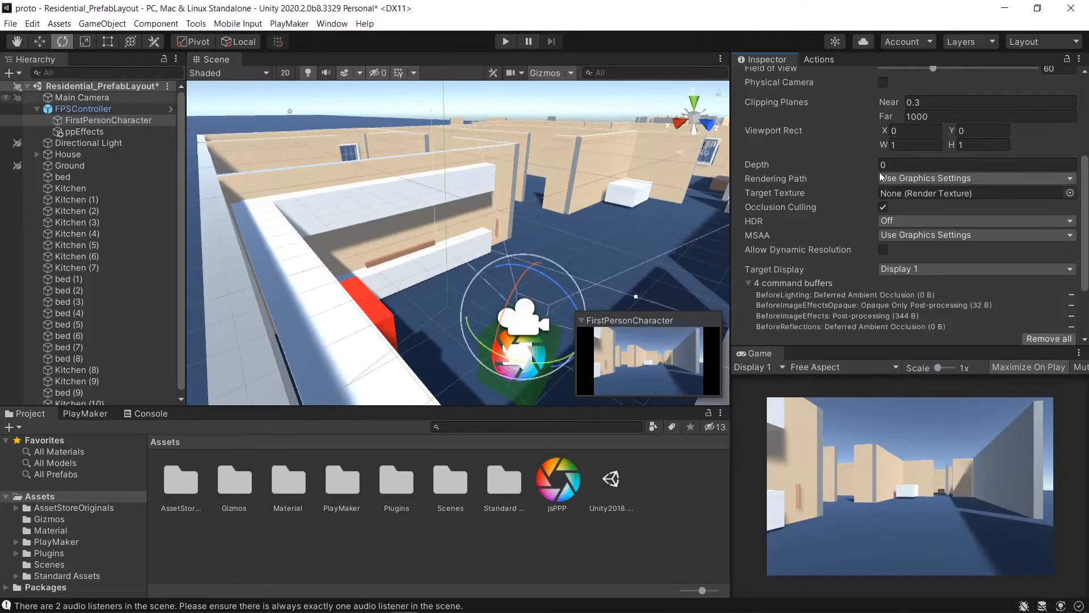
- Expand the Post-process Layer and set its volume blending Layer to Default
scroll(895, 166, "up", 4)
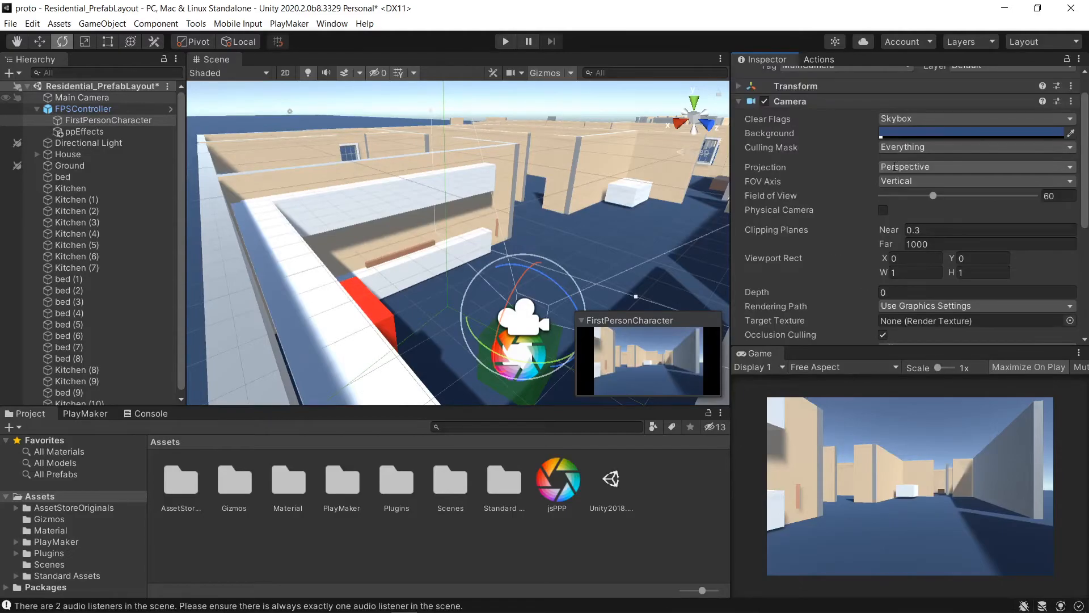
scroll(839, 151, "up", 1)
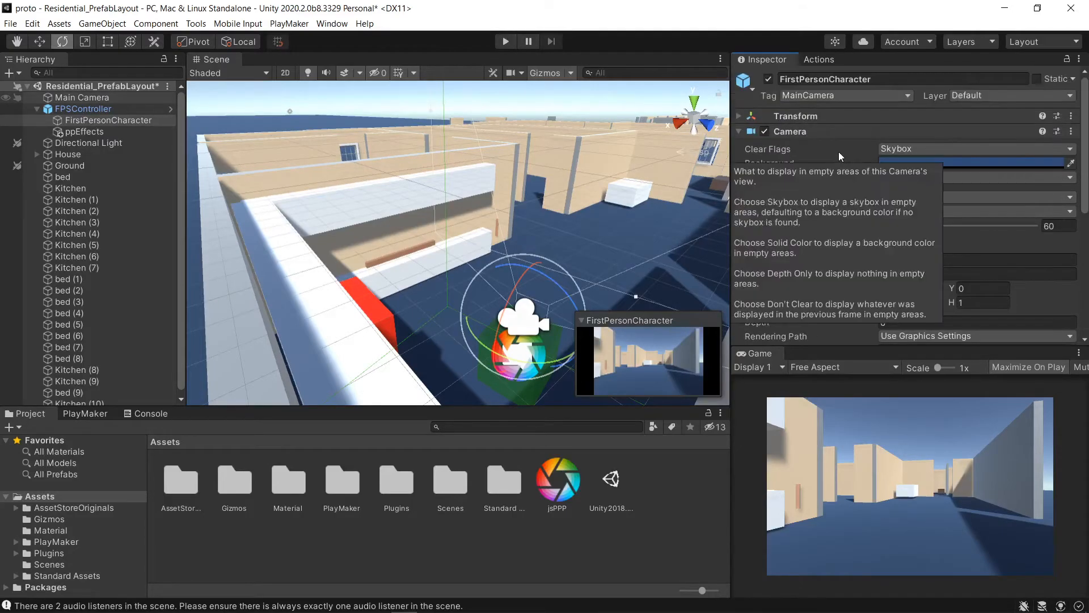
scroll(819, 250, "down", 8)
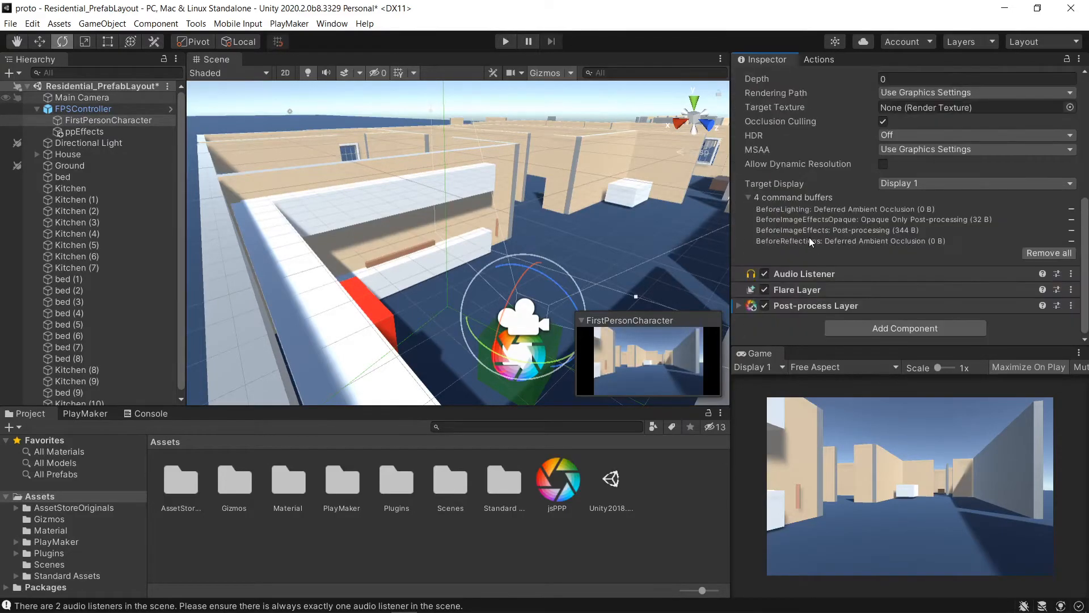
left_click(738, 306)
scroll(851, 272, "down", 6)
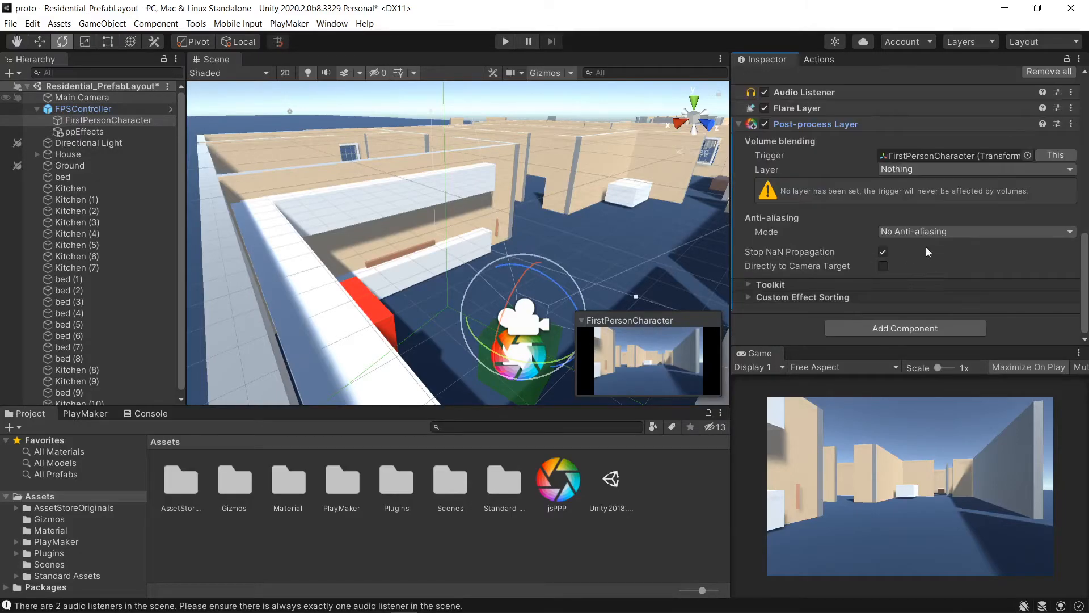
left_click(938, 168)
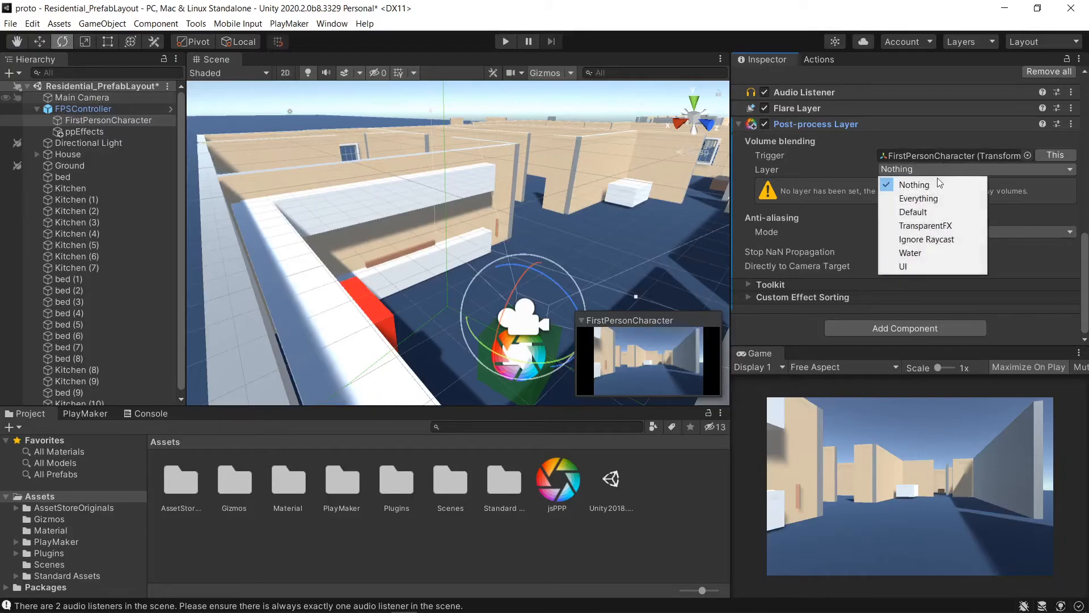
left_click(922, 212)
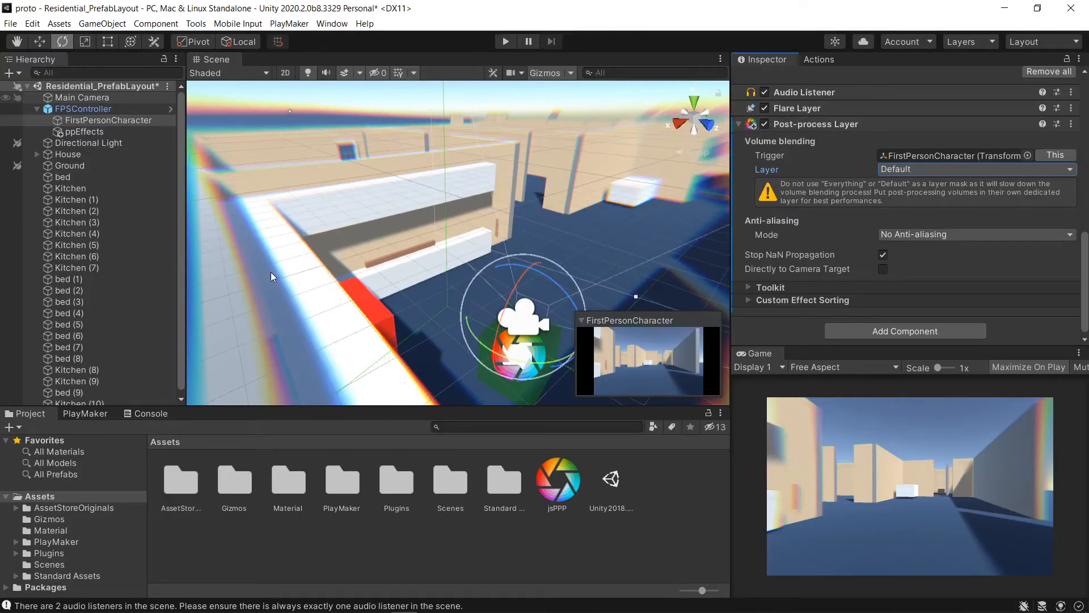
- Return to ppEffects and raise the Vignette Intensity in the volume's overrides
left_click(83, 132)
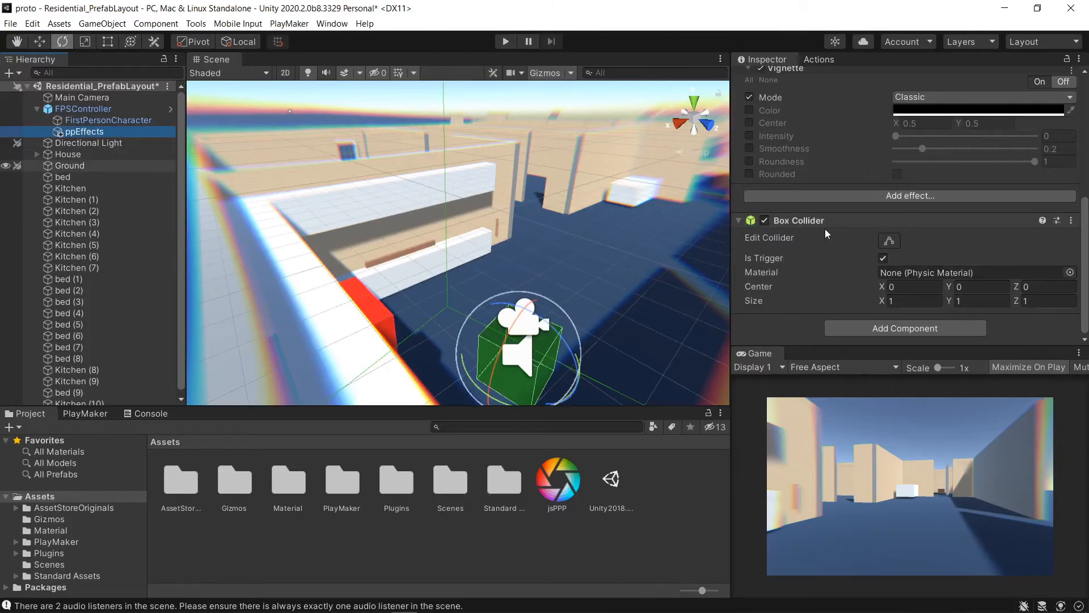
scroll(825, 229, "up", 4)
scroll(822, 225, "down", 2)
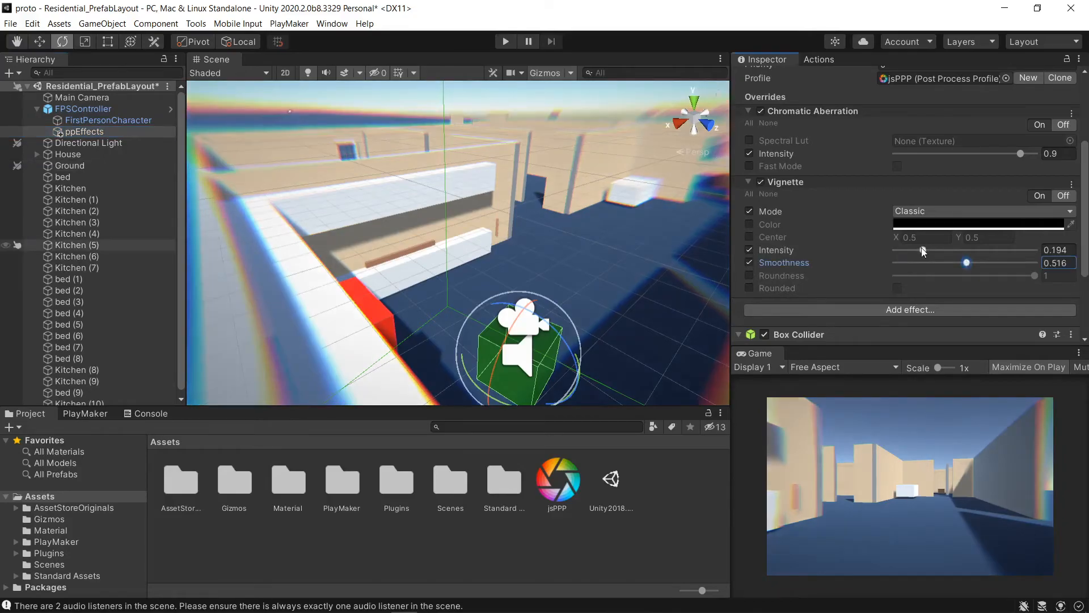
left_click_drag(924, 249, 974, 261)
- Enter Play mode and walk forward through the house to preview the post-processing effects
left_click(506, 42)
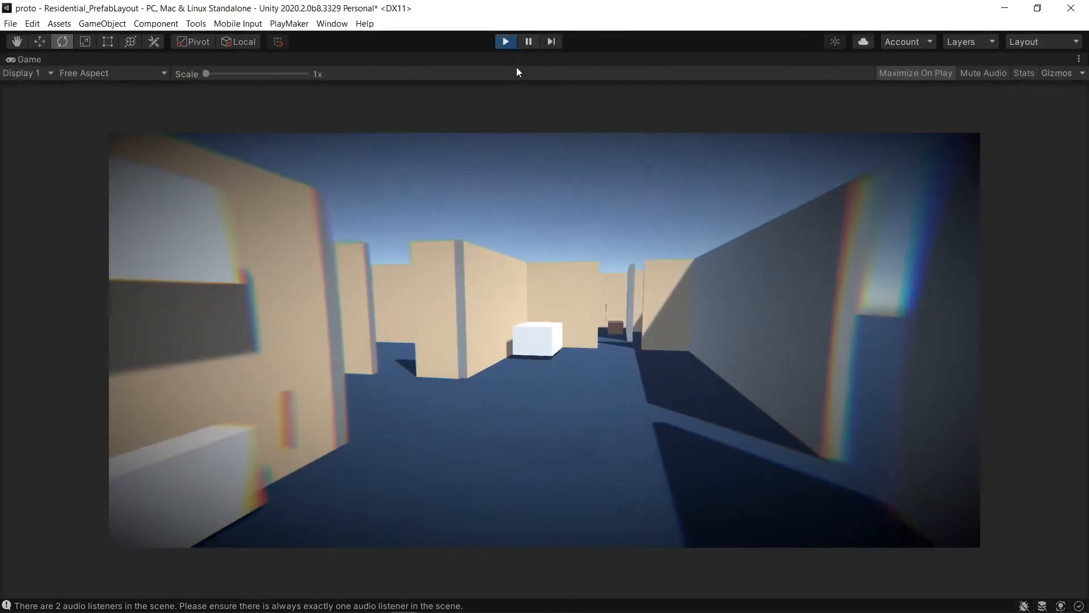
key("w")
key("w")
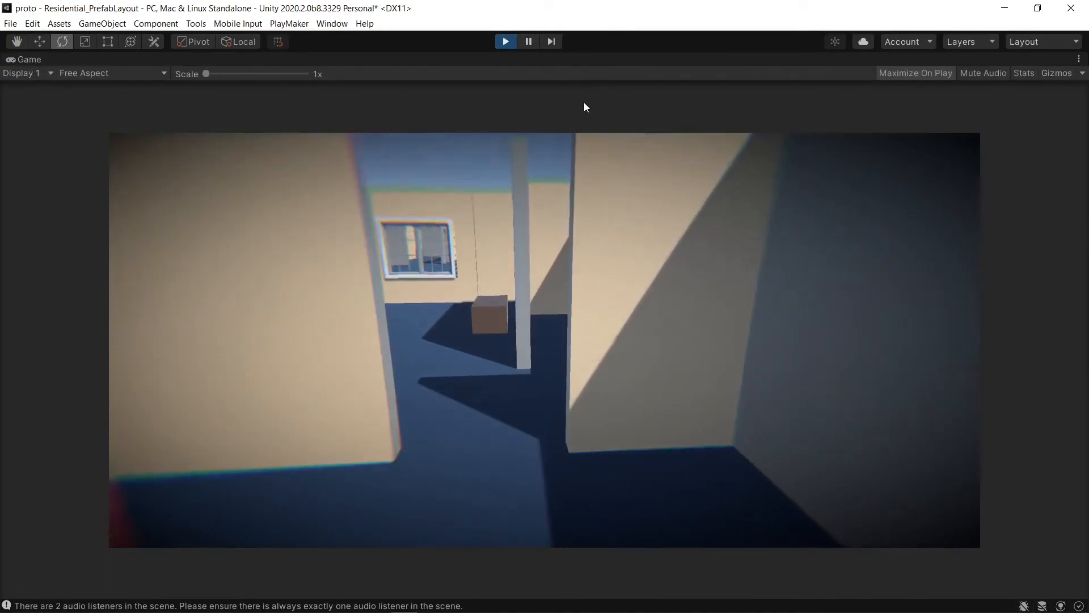
key("w")
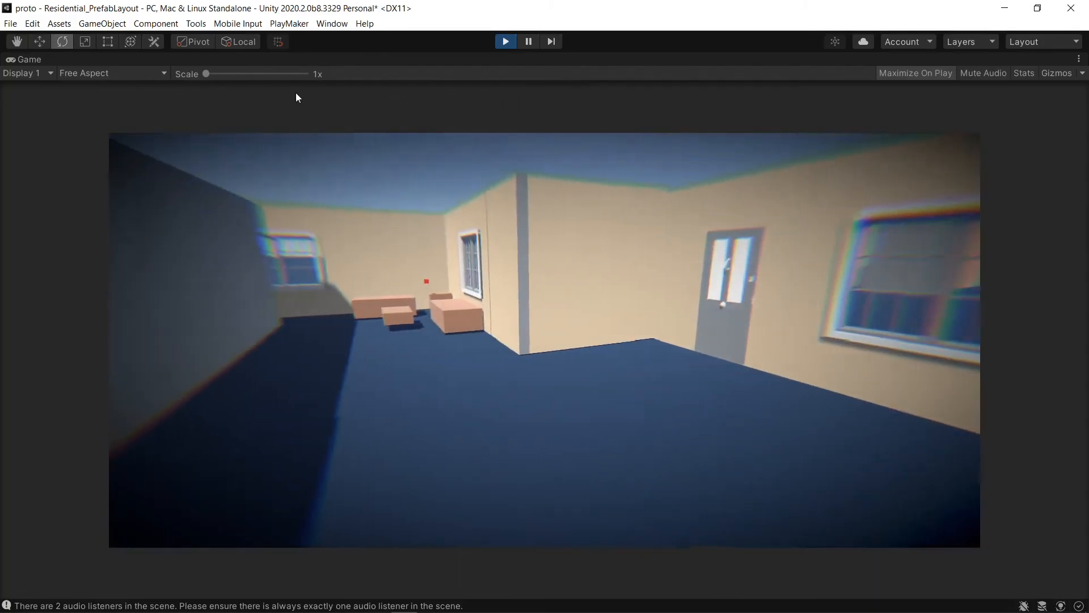
key("w")
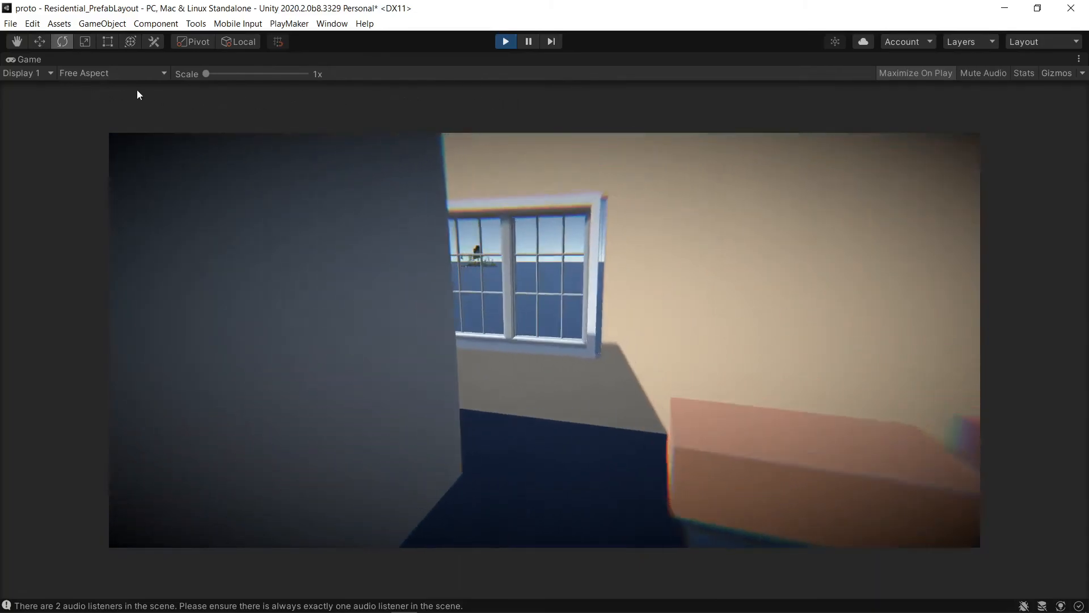
key("w")
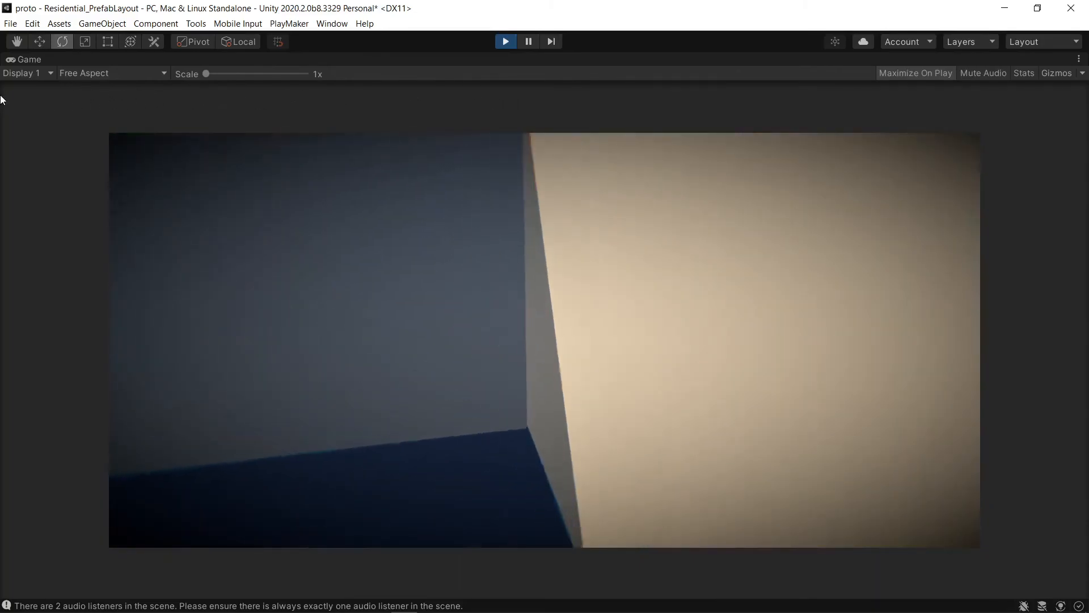
key("w")
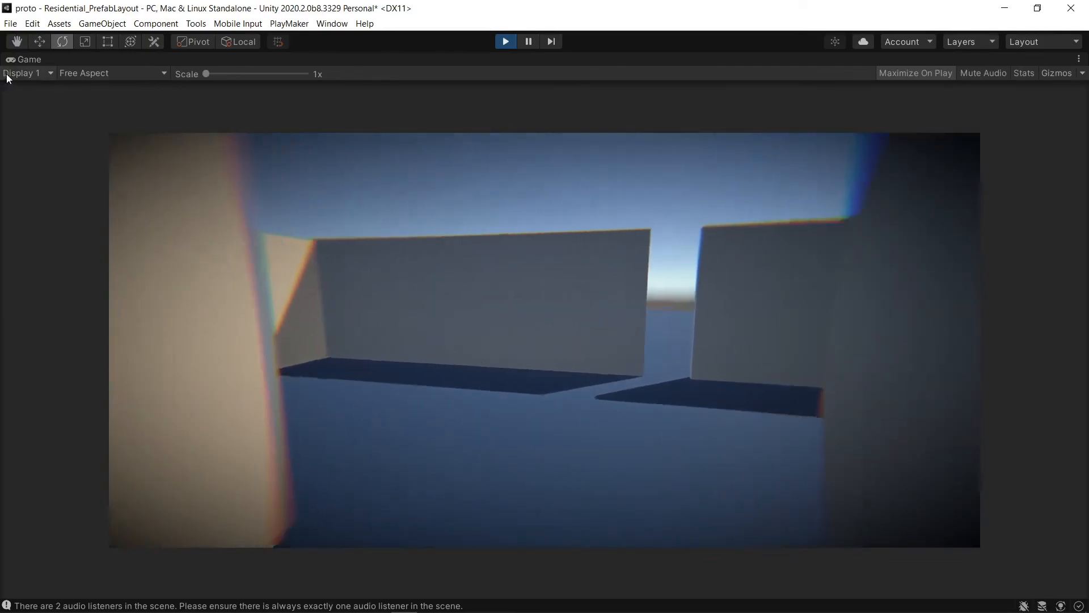
key("w")
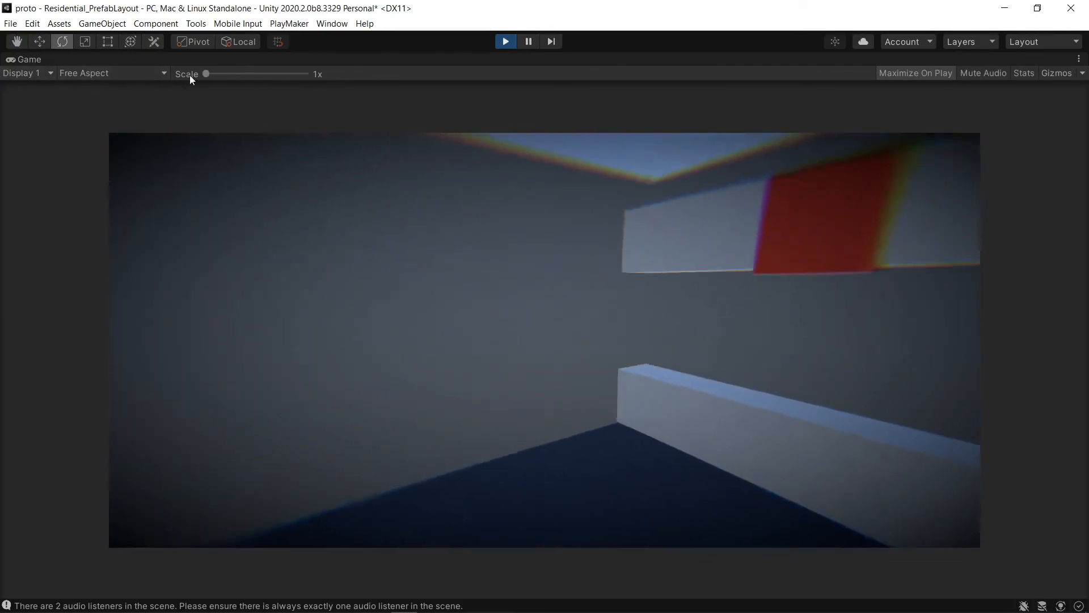
key("w")
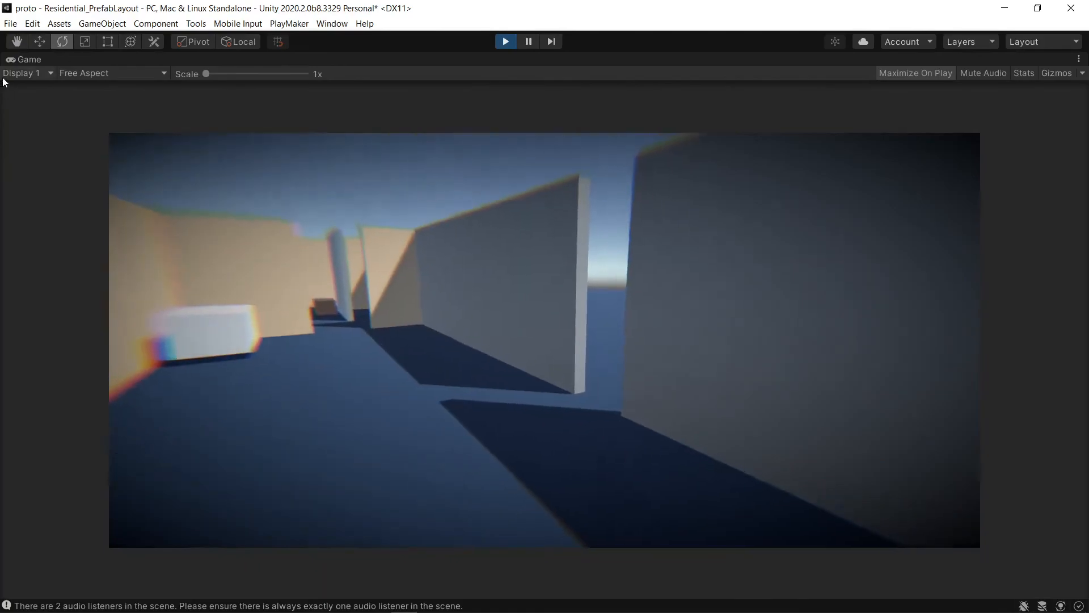